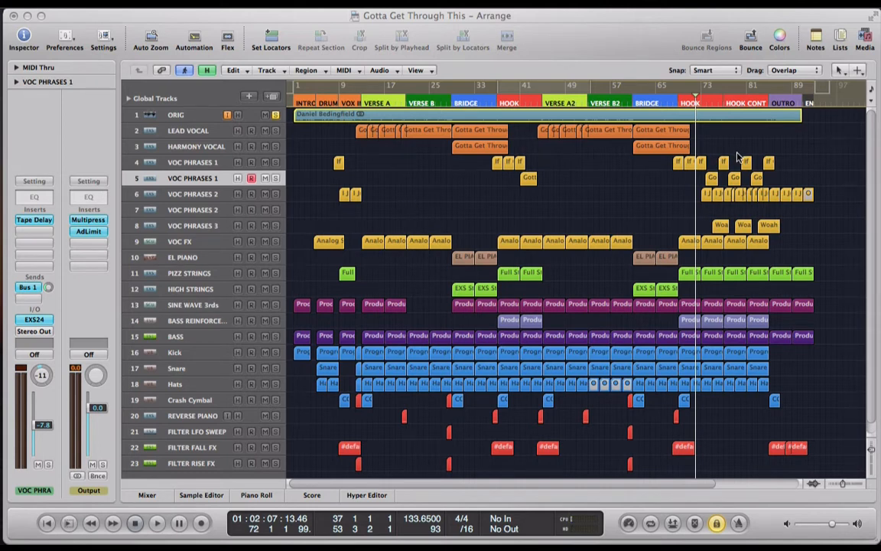
Highlight the vocal phrase regions across the arrangement, selecting all regions on track 4, VOC PHRASES 1
click(670, 163)
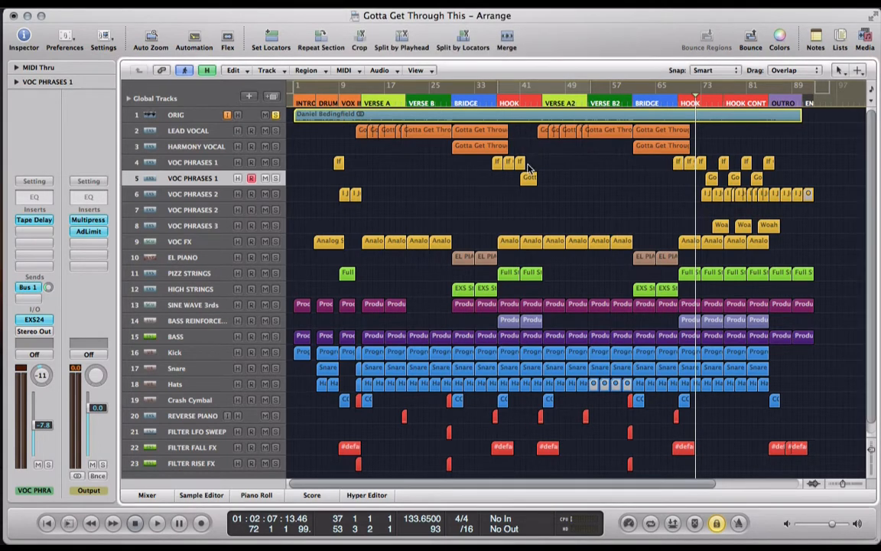
drag(657, 165, 827, 215)
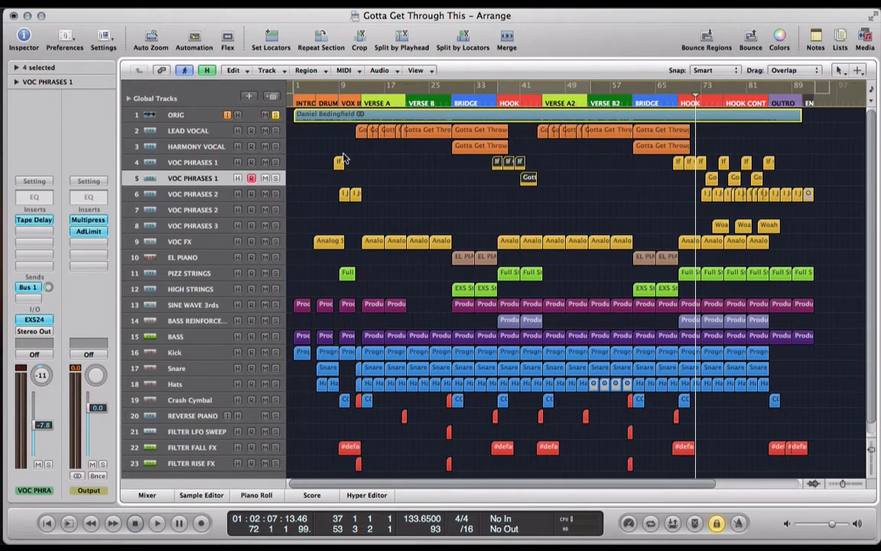
drag(296, 143, 365, 211)
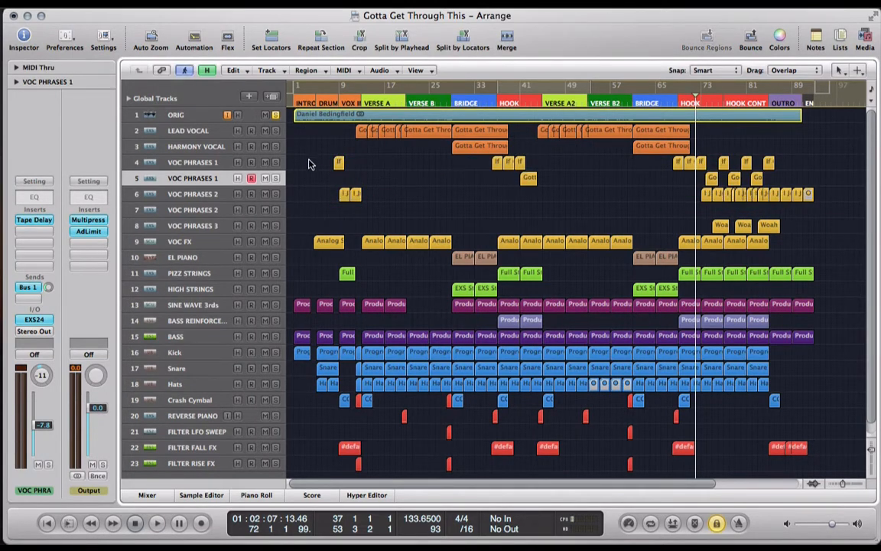
click(197, 164)
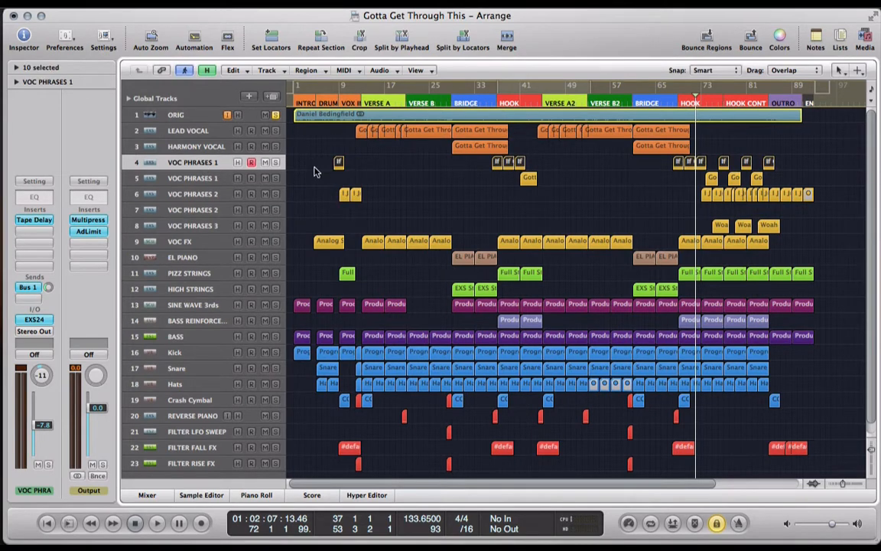
click(425, 204)
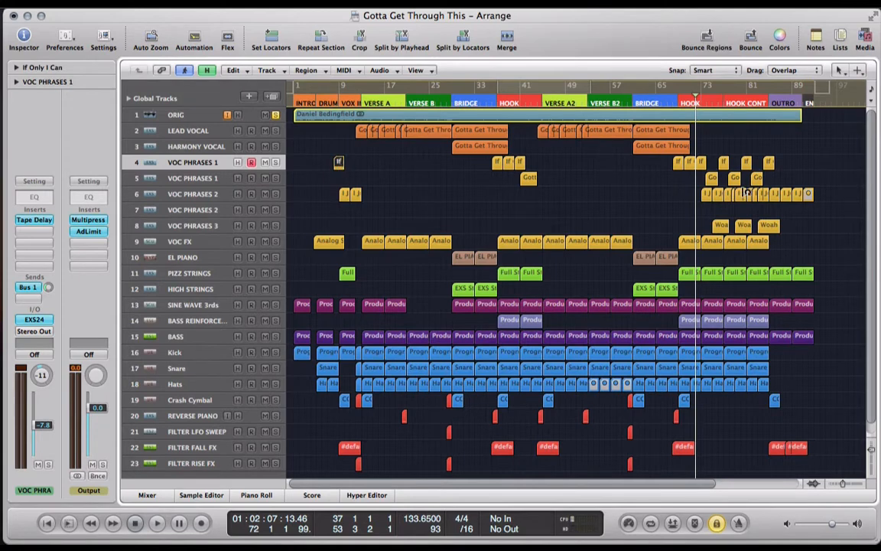
click(198, 169)
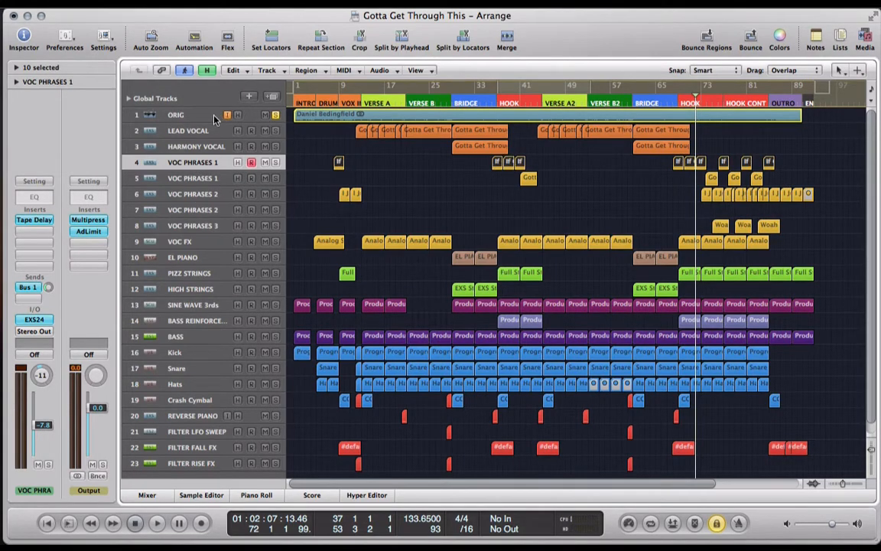
Play the ORIG reference track from just before the VOX IN marker and stop after the vocal phrase
click(215, 119)
click(341, 149)
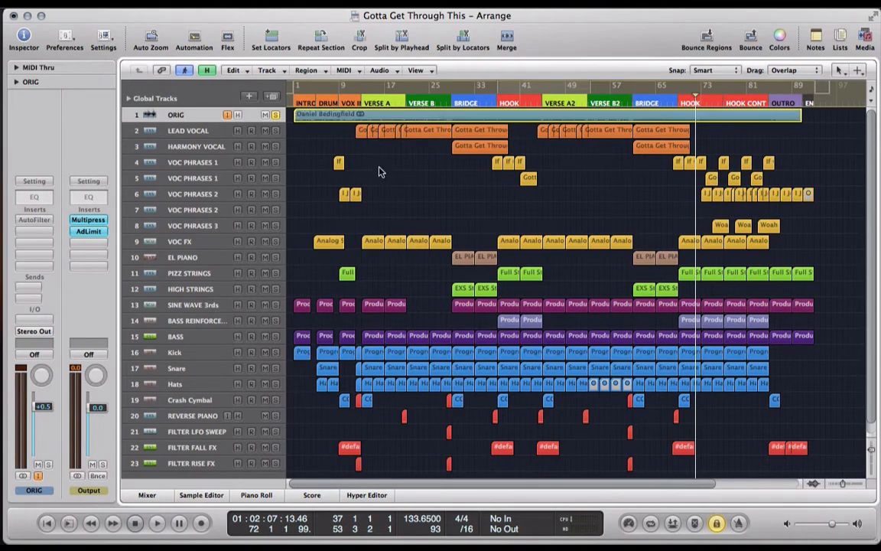
click(329, 100)
key(space)
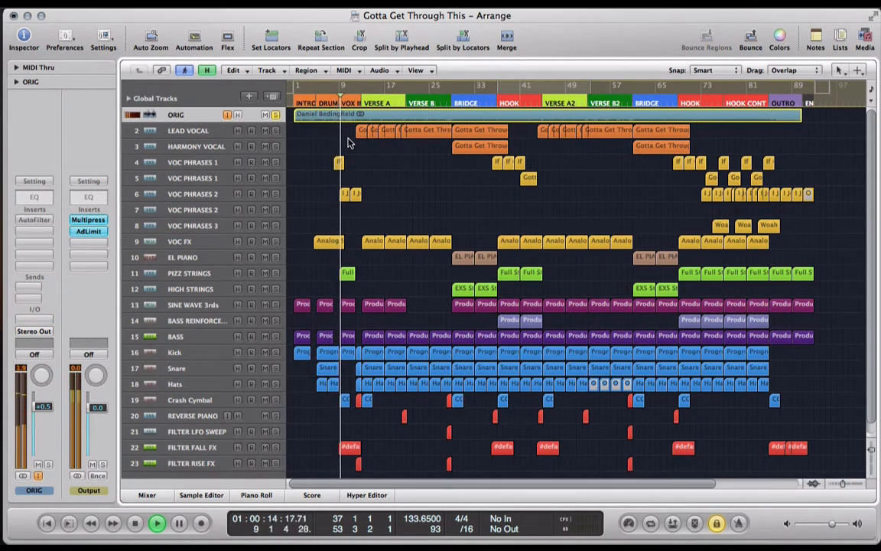
key(space)
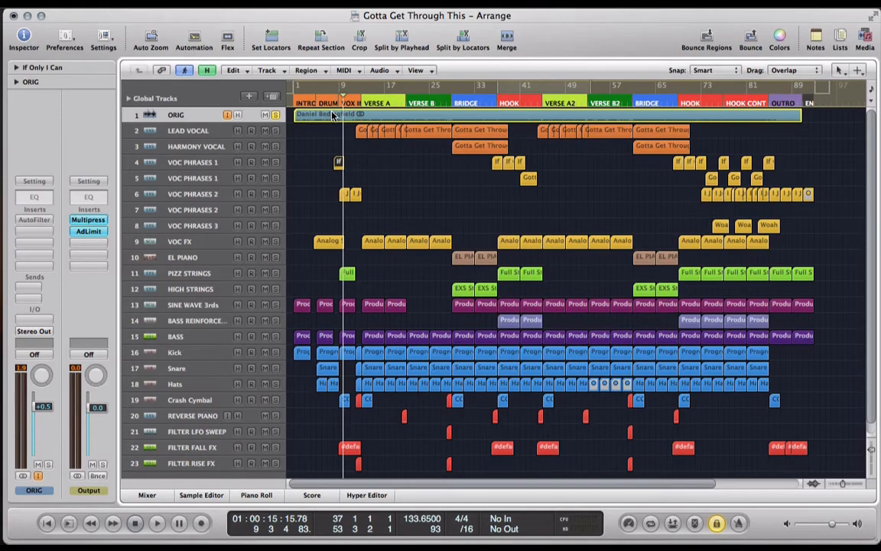
Examine the notes of the first If Only I Can region on track 4 in the Piano Roll and as score notation
key(ctrl+alt+Right)
key(ctrl+alt+Right)
key(ctrl+alt+Right)
click(311, 87)
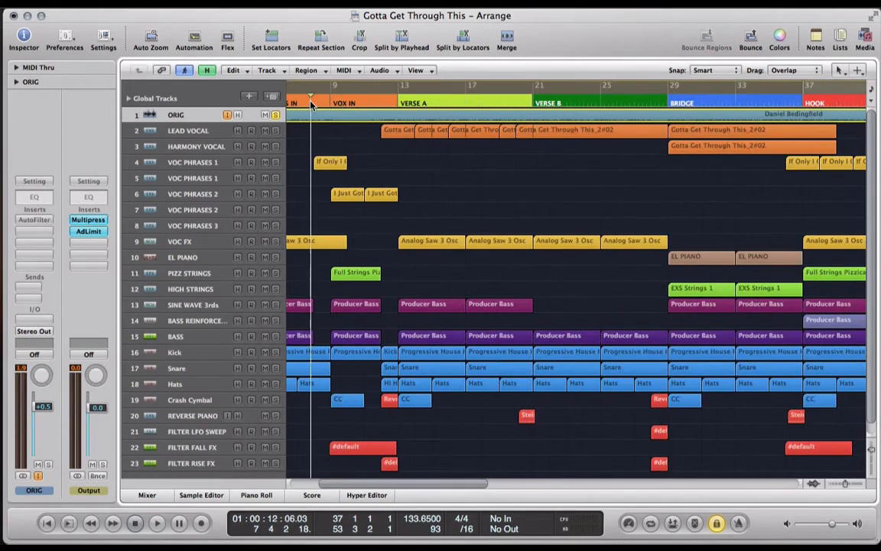
click(324, 161)
double_click(324, 162)
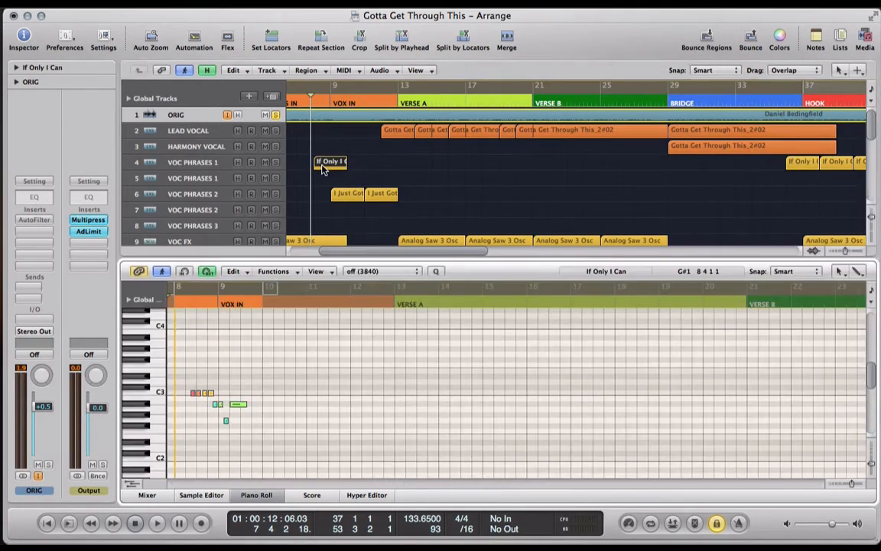
click(310, 495)
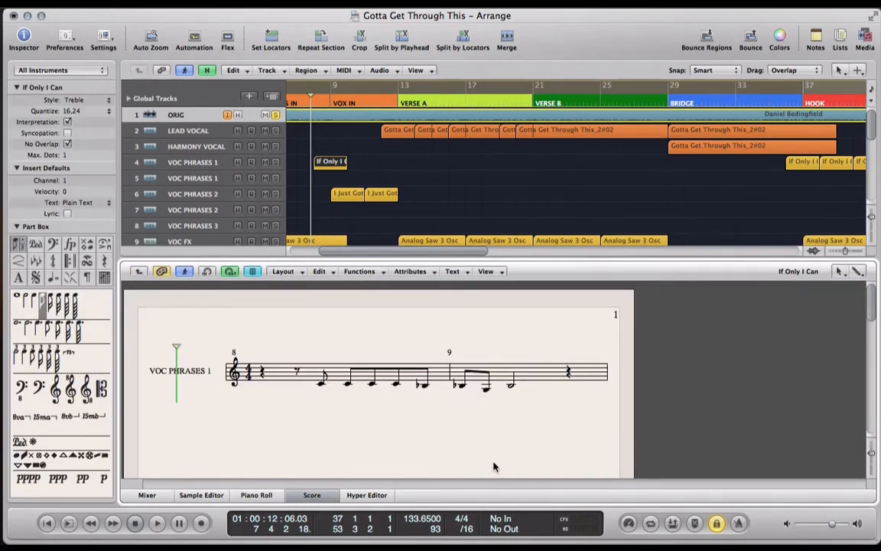
click(310, 495)
click(362, 176)
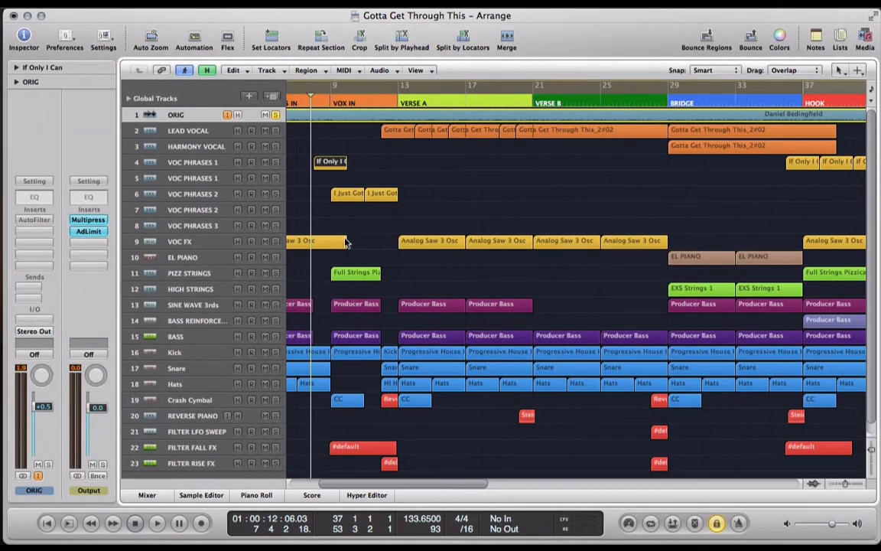
Solo track 4, VOC PHRASES 1, instead of the ORIG track and play its first phrase from bar 7
click(276, 162)
click(276, 115)
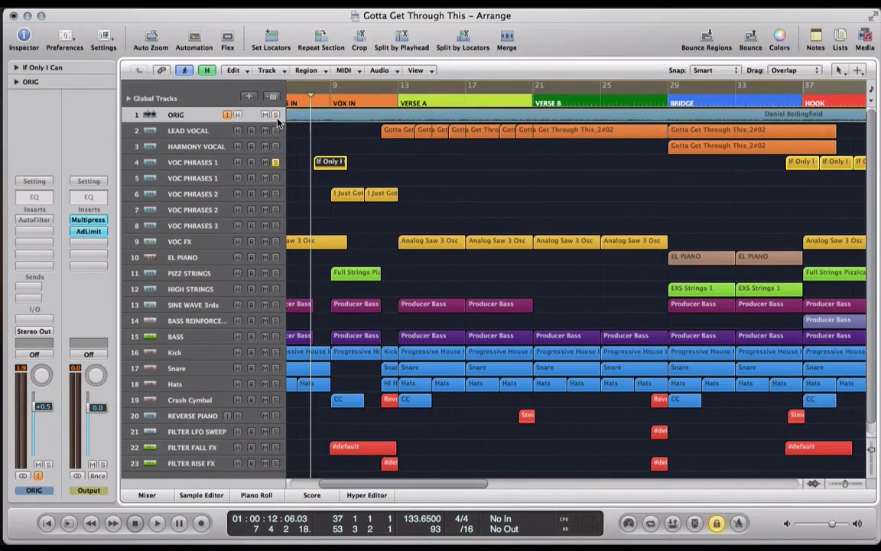
key(space)
Inspect the Tape Delay settings on the VOC PHRASES 1 channel of track 4
click(200, 162)
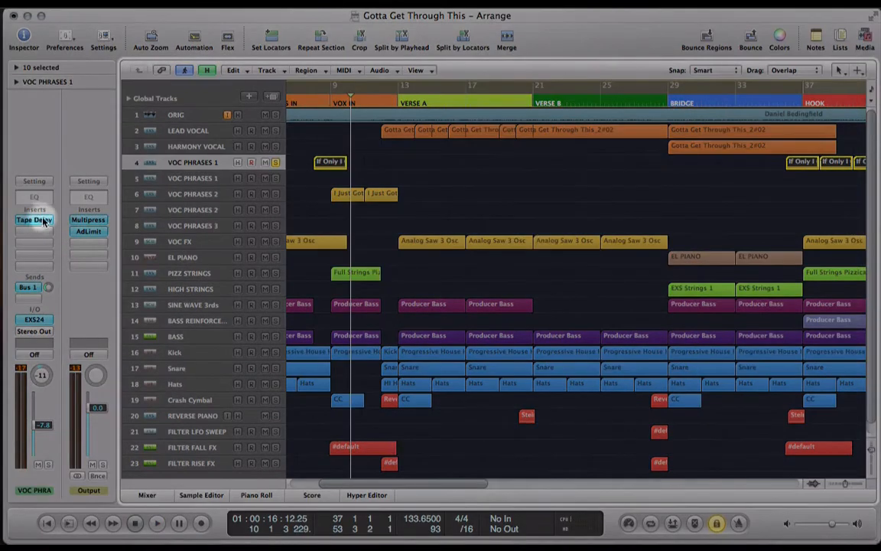
click(34, 220)
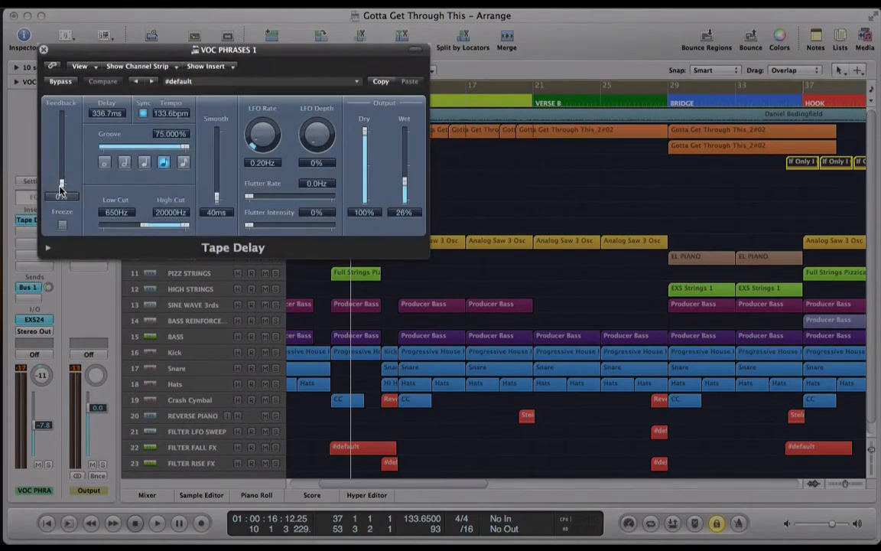
click(43, 49)
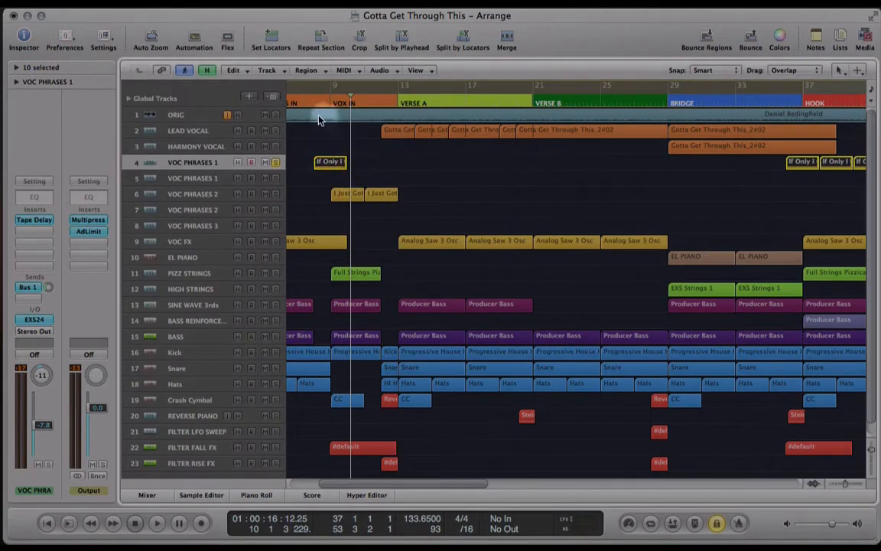
Examine where the If Only I Can regions repeat on track 4, from the first HOOK section through to the OUTRO
click(717, 207)
scroll(718, 208, right, 5)
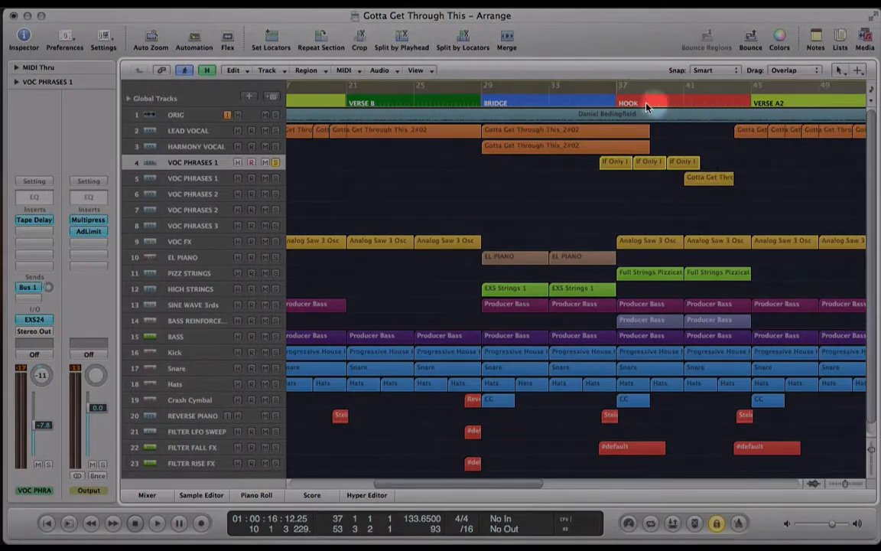
click(609, 164)
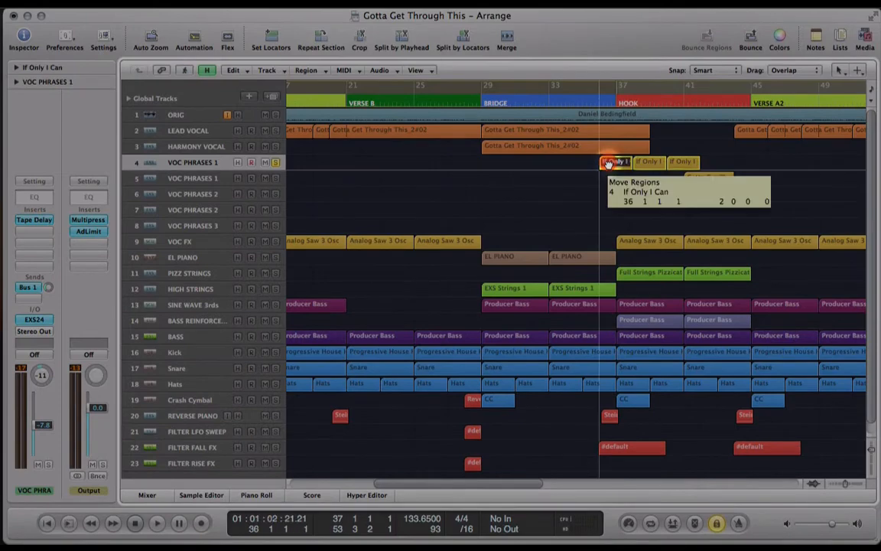
click(647, 162)
click(674, 163)
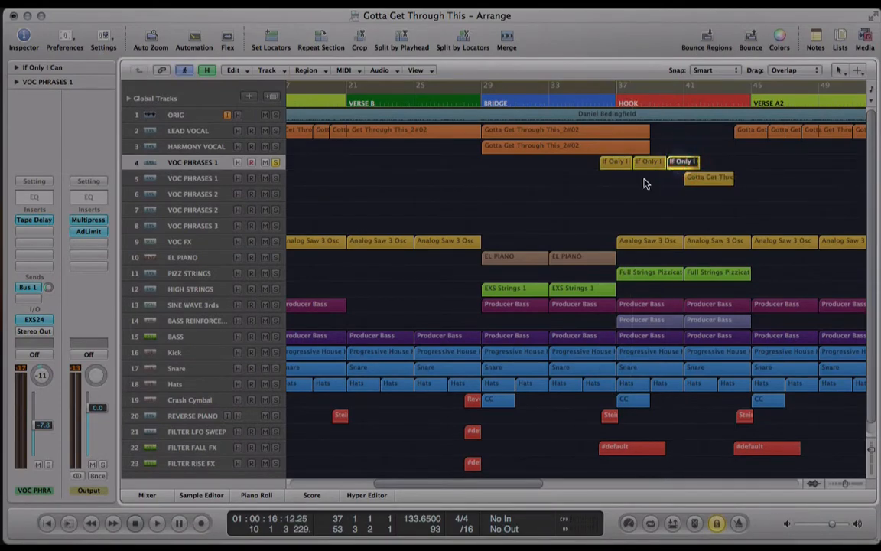
scroll(603, 196, right, 5)
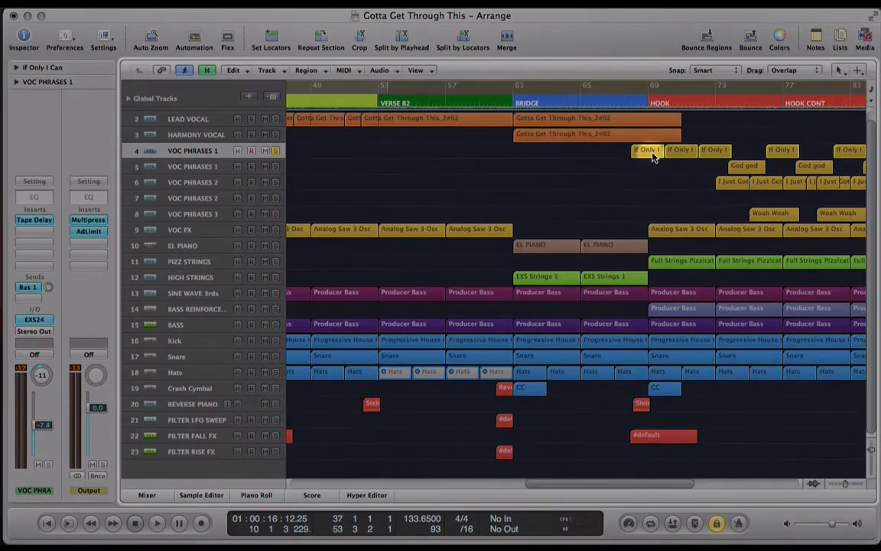
click(652, 152)
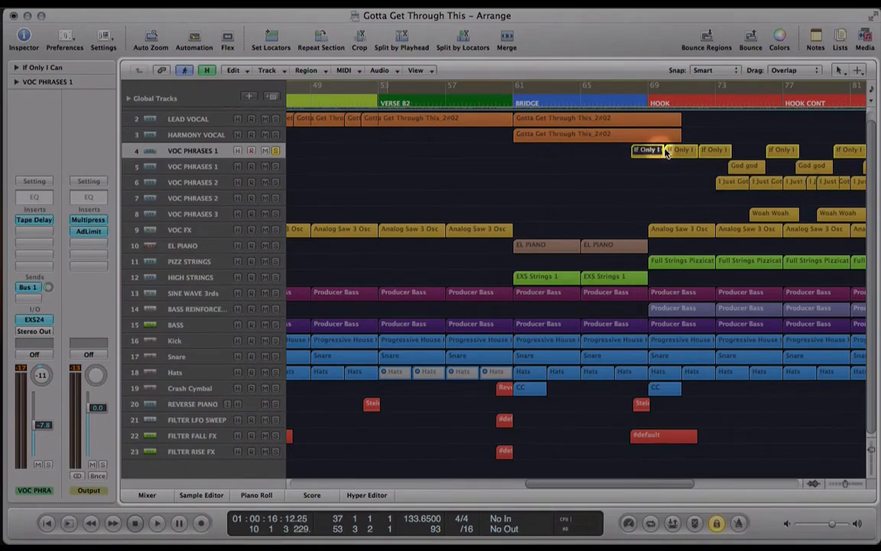
click(680, 153)
click(717, 155)
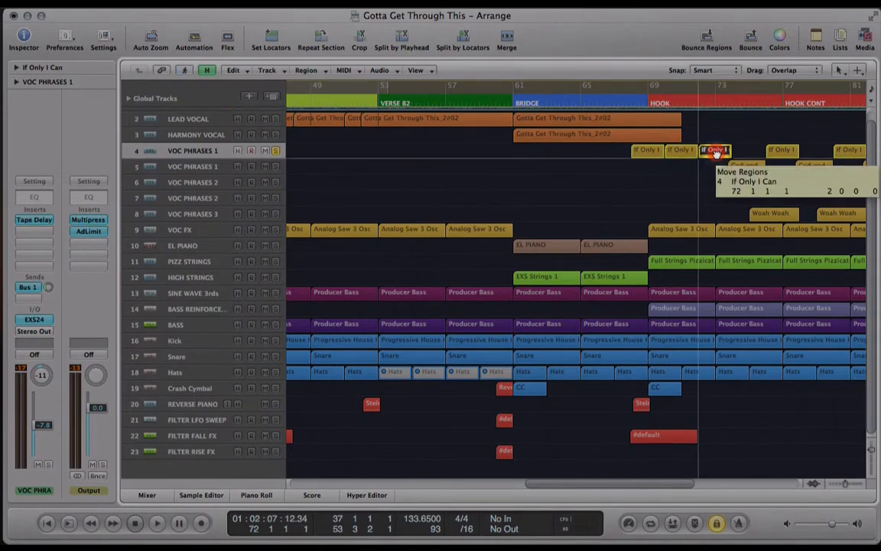
scroll(718, 156, right, 3)
scroll(717, 155, right, 5)
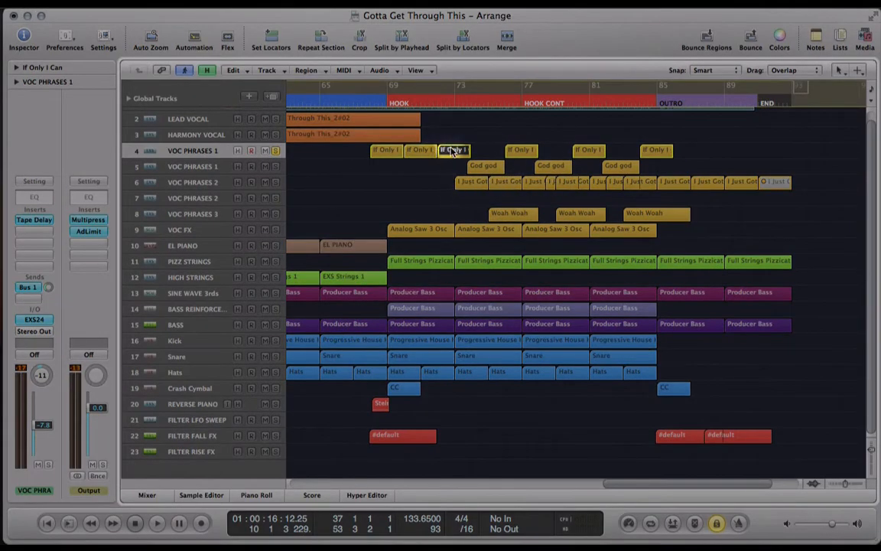
drag(453, 153, 518, 153)
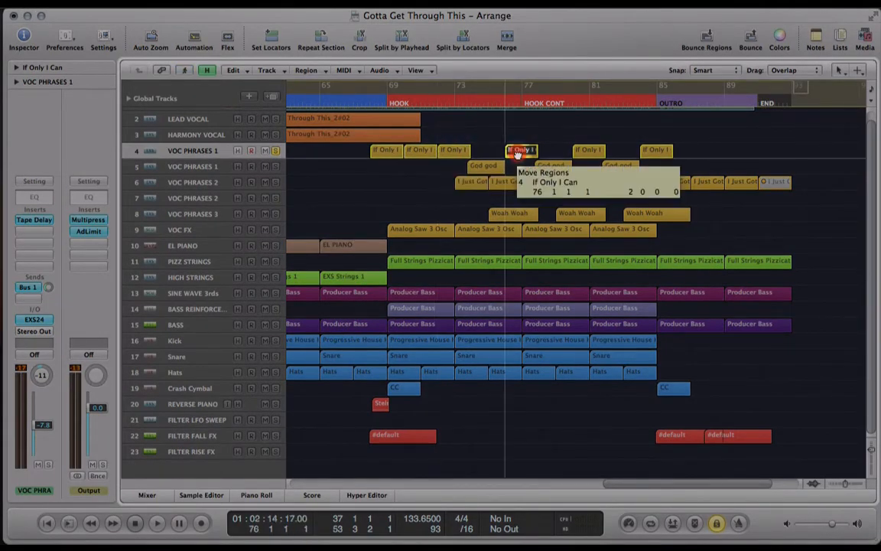
click(586, 156)
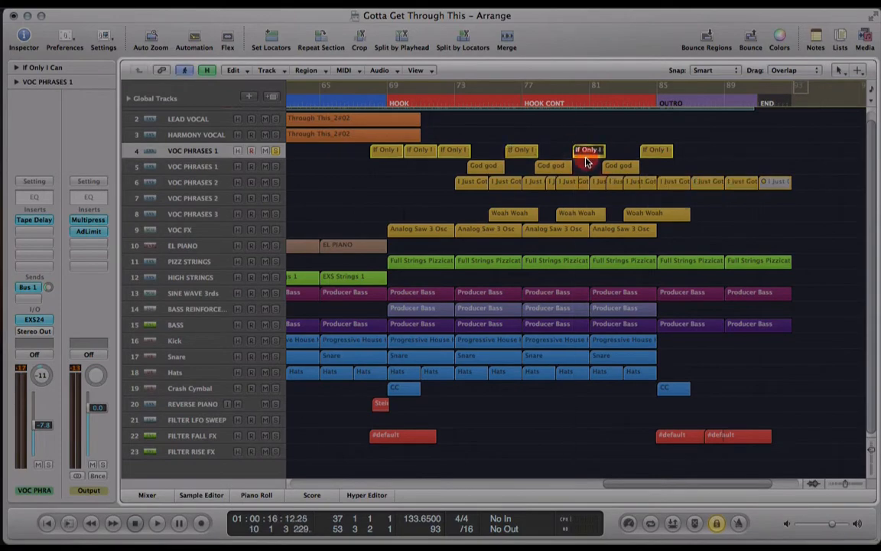
click(656, 150)
Turn off cycle playback and place the playhead at bar 40 in the first HOOK section
scroll(653, 158, left, 15)
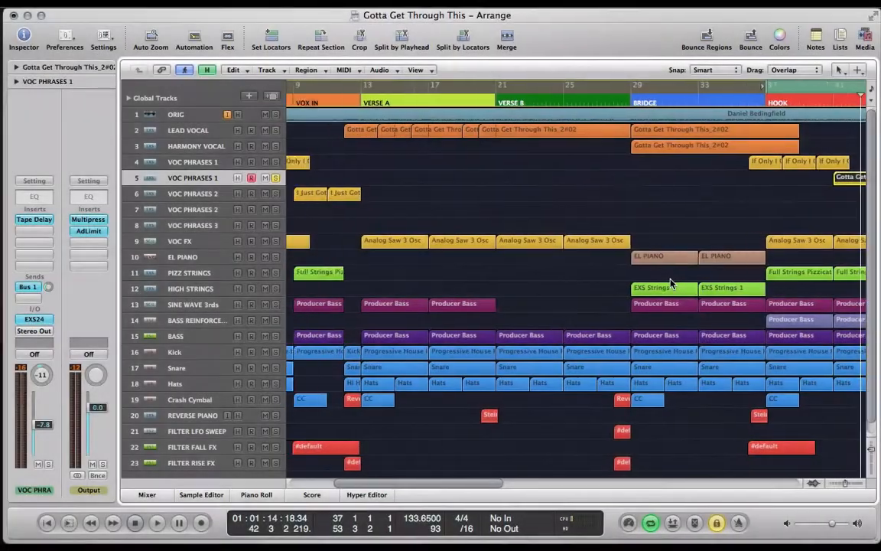
scroll(670, 283, left, 10)
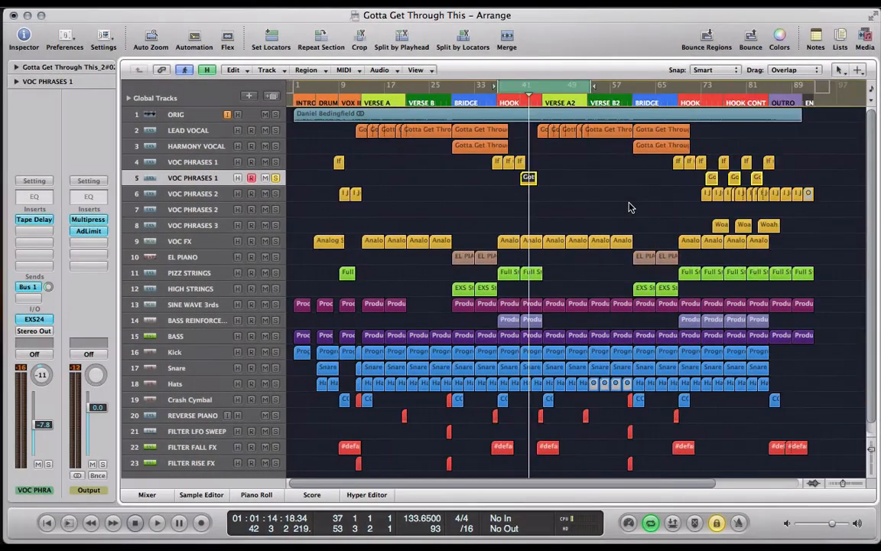
click(576, 196)
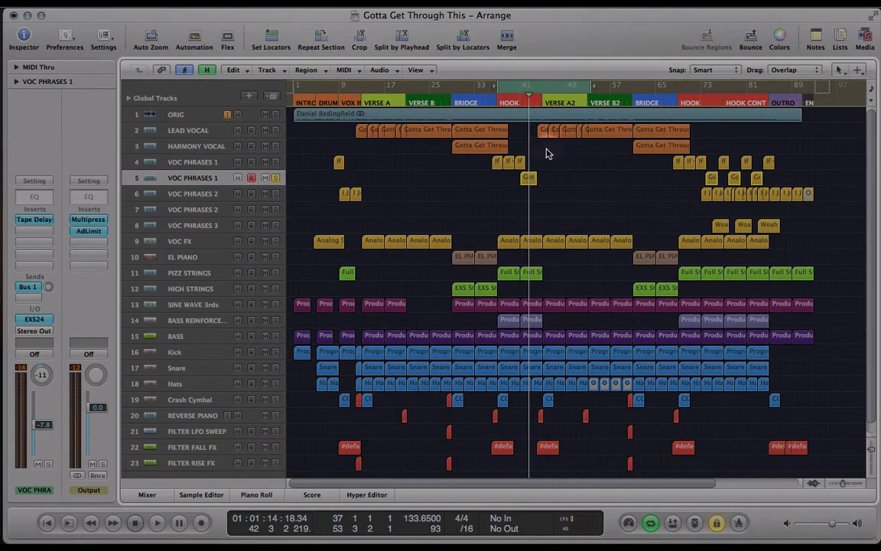
click(518, 104)
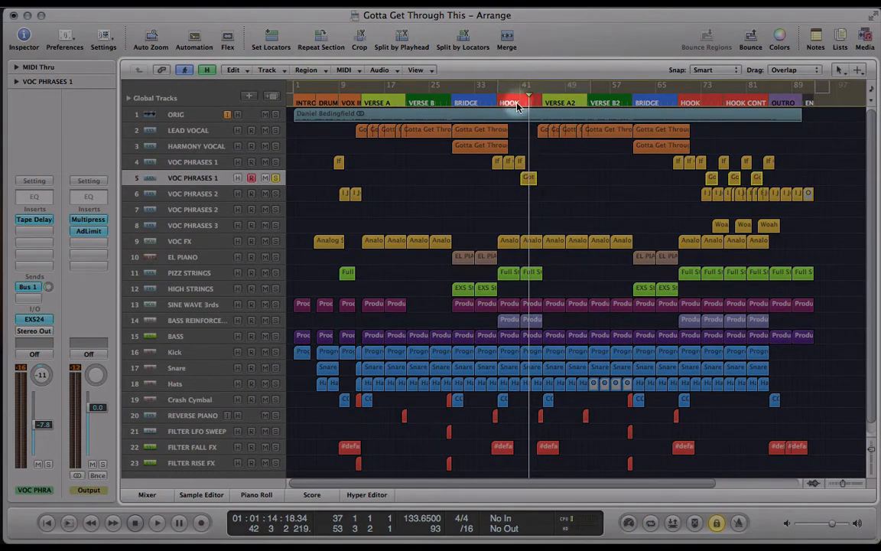
click(518, 105)
Show the bar 41 region on track 5, VOC PHRASES 1, as score notation in the Treble style and play it
click(524, 181)
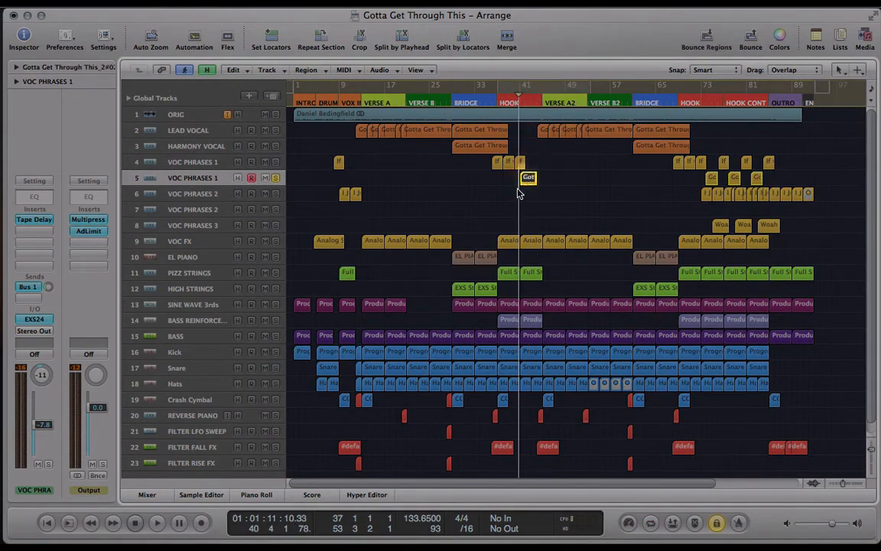
click(312, 494)
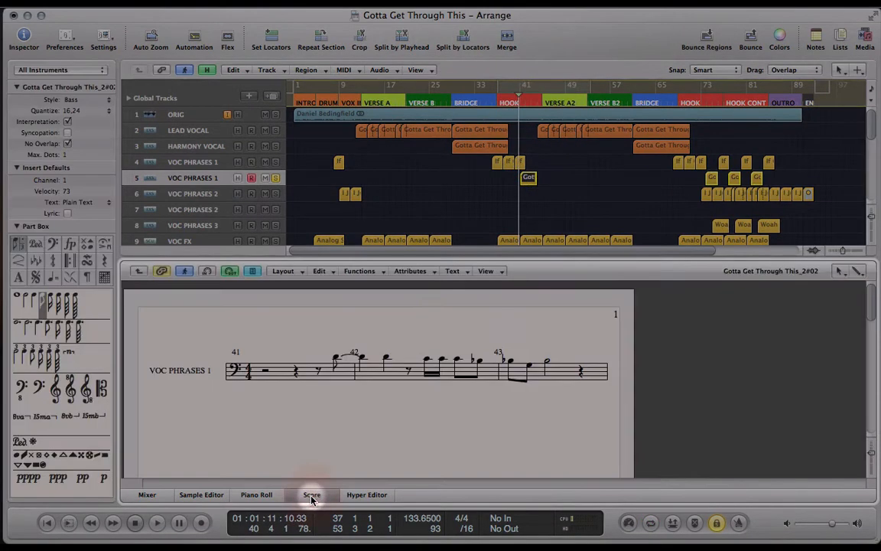
click(109, 104)
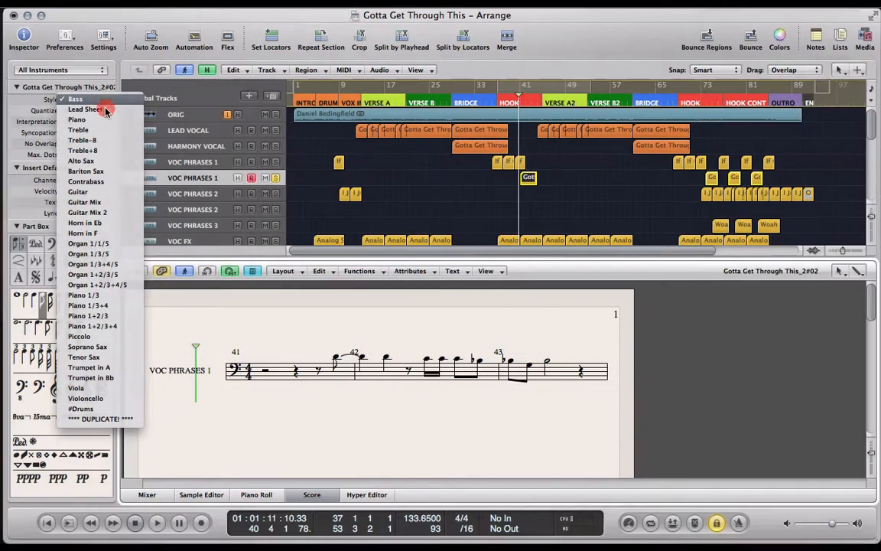
click(97, 128)
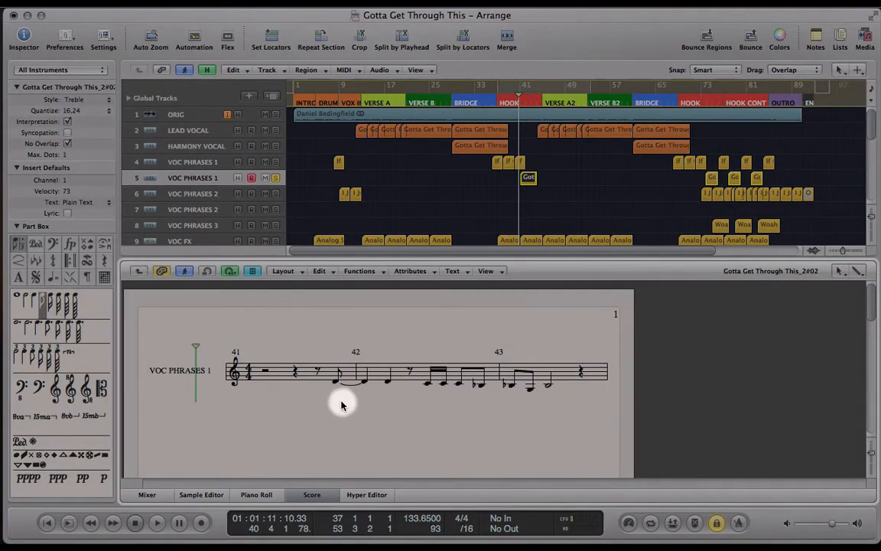
key(space)
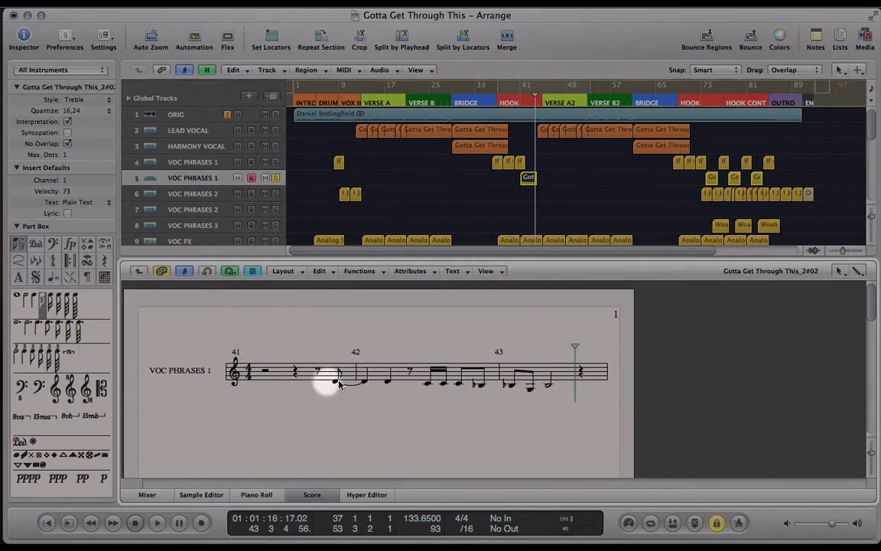
Play the bar 41 phrase on track 5 from bar 40 in the first HOOK section
click(522, 101)
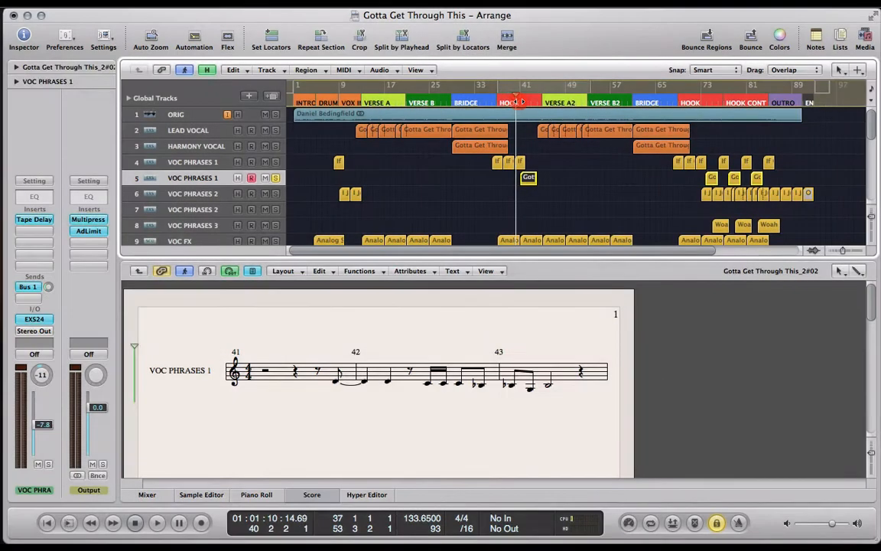
key(space)
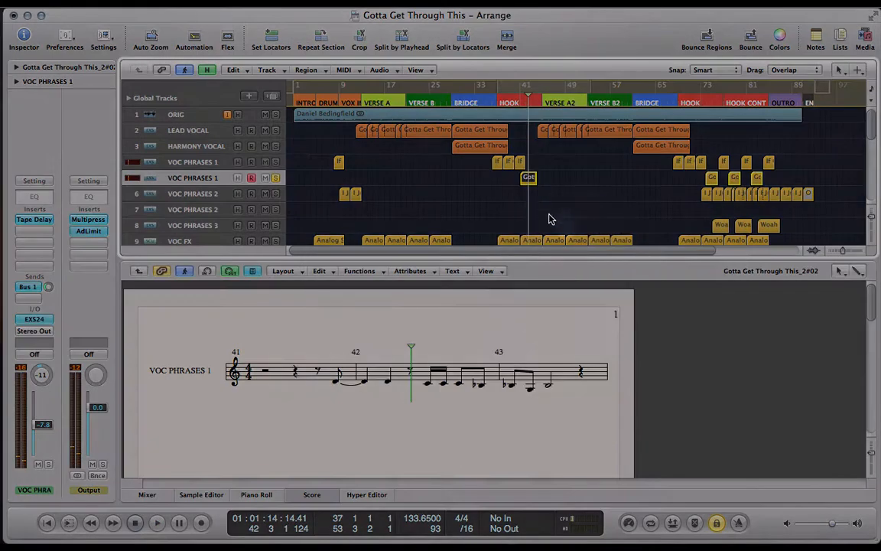
click(513, 193)
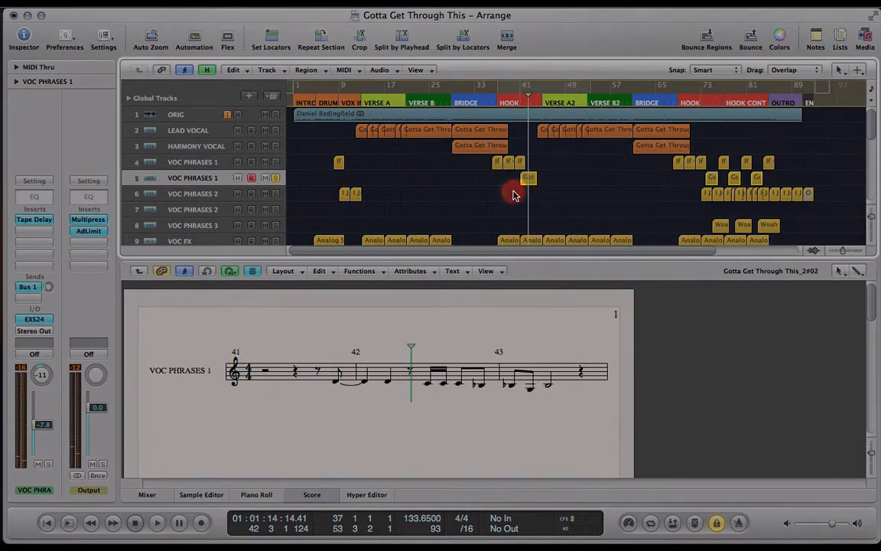
Reselect the bar 41 region on track 5 to review its notation, and close the score view
click(530, 179)
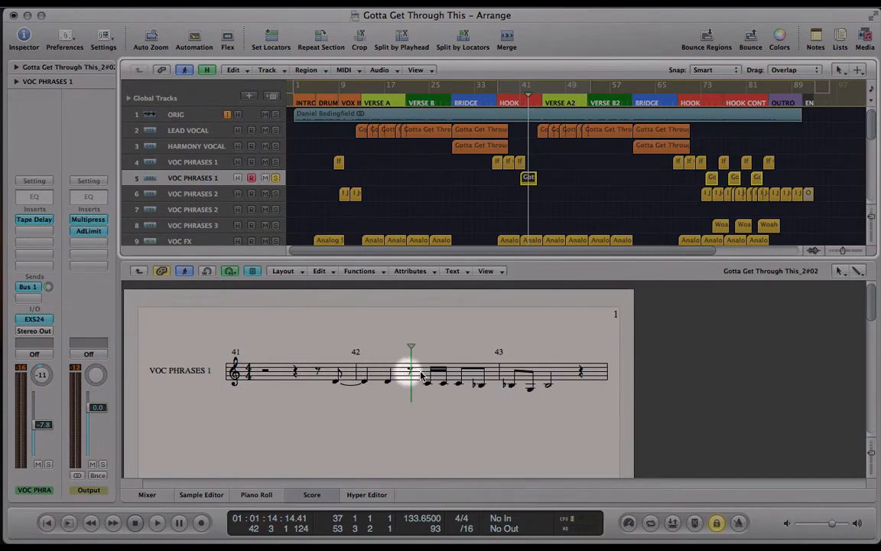
click(517, 197)
click(527, 178)
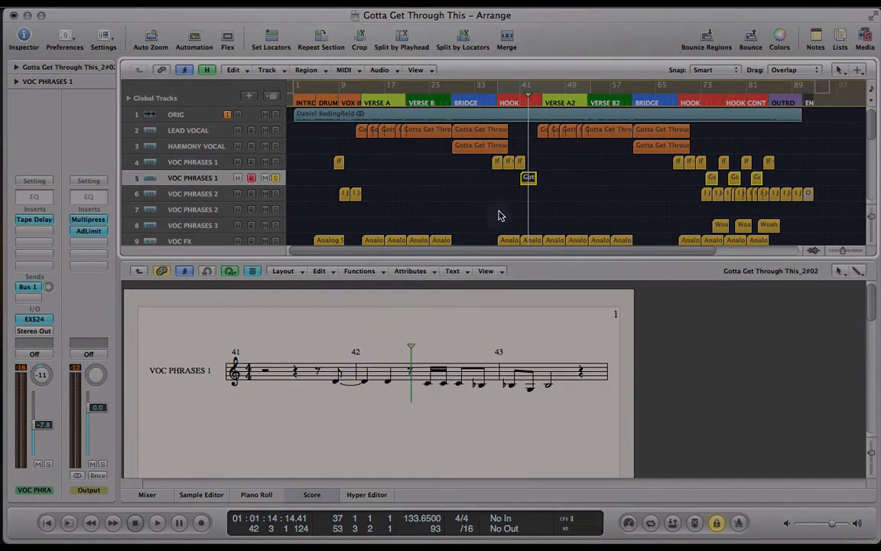
click(519, 193)
click(529, 177)
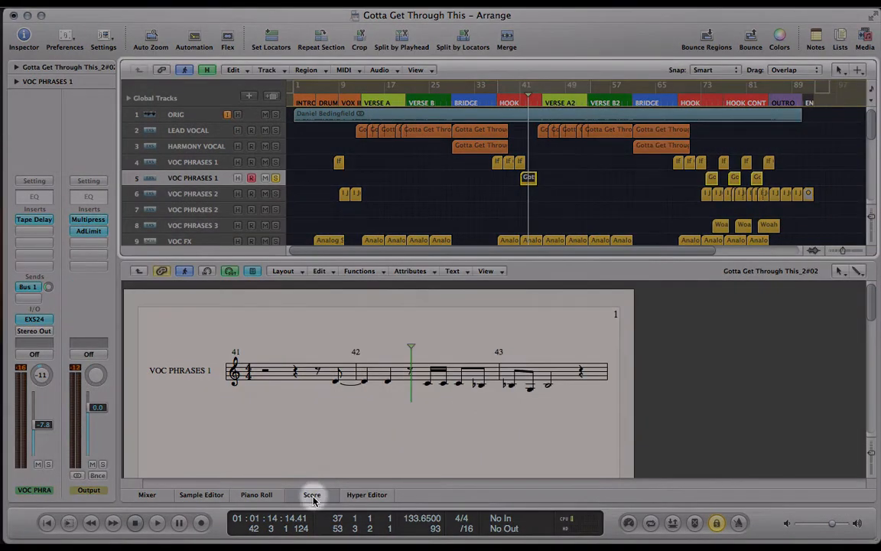
click(312, 495)
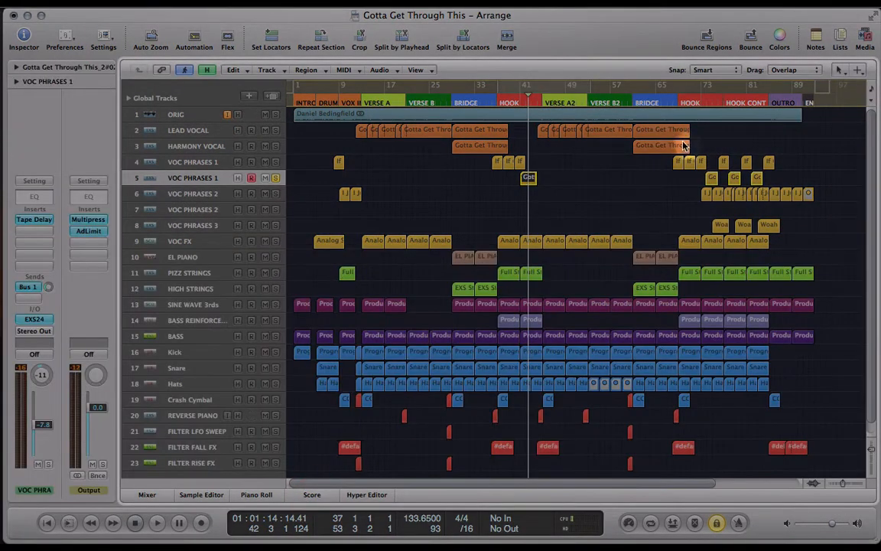
Show the first God god region of the second HOOK section on track 5 in the Piano Roll
click(529, 178)
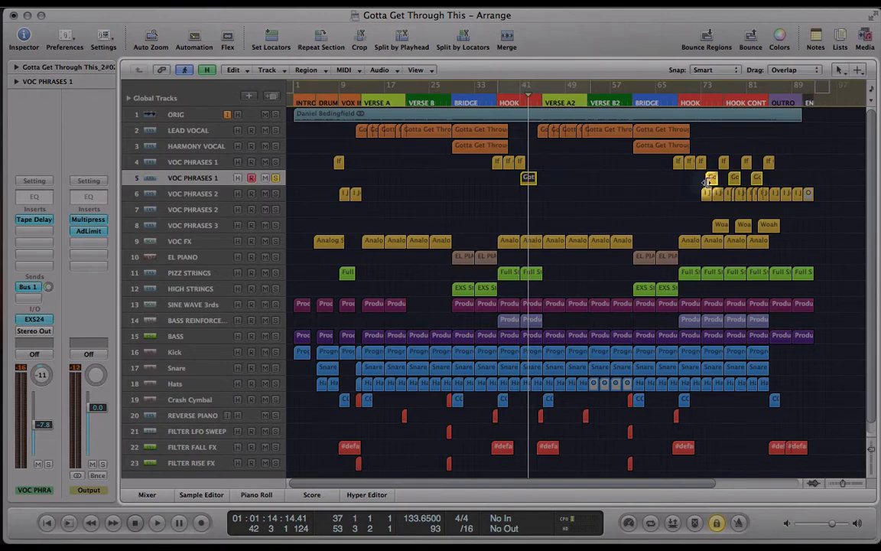
click(712, 179)
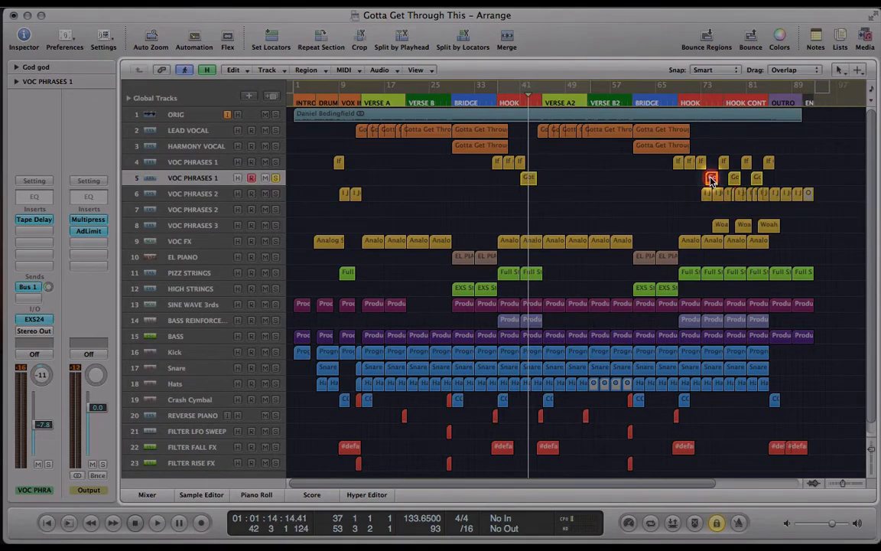
click(712, 179)
double_click(712, 179)
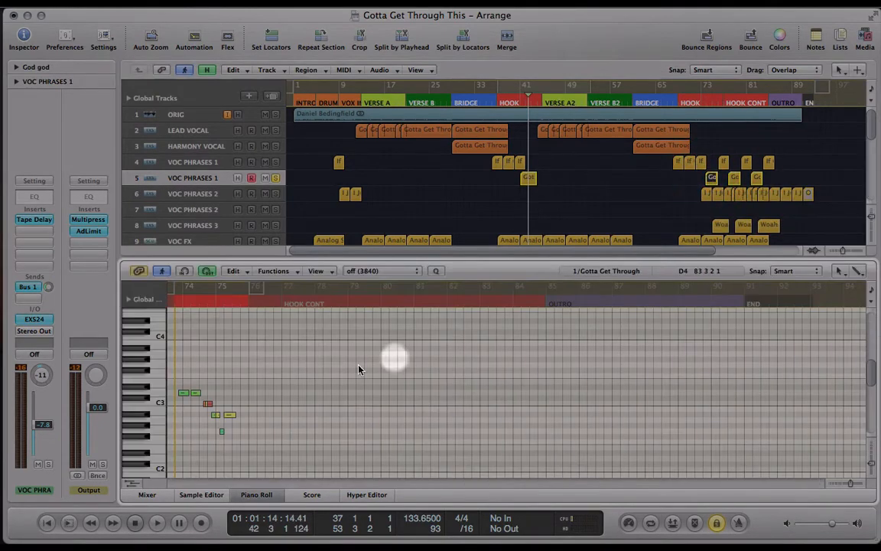
Play the first God god phrase on track 5 from bar 73 and select its region
key(space)
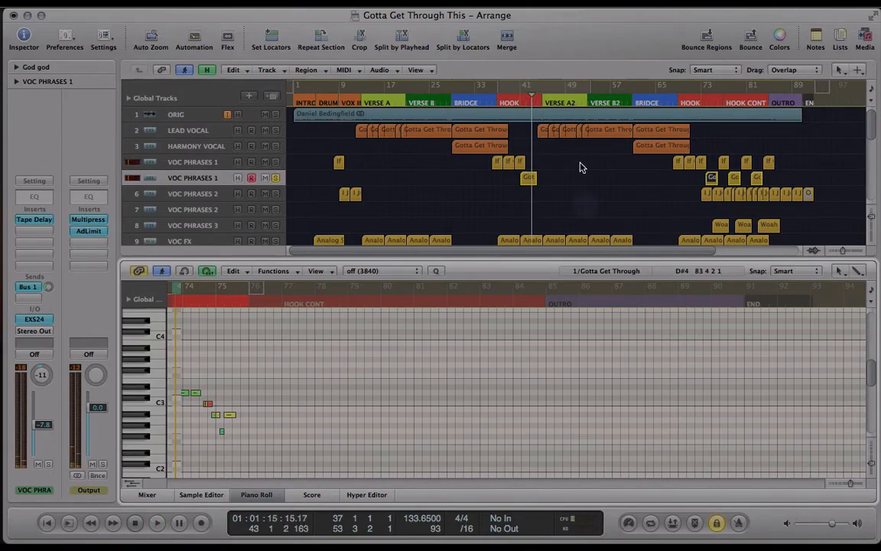
click(702, 88)
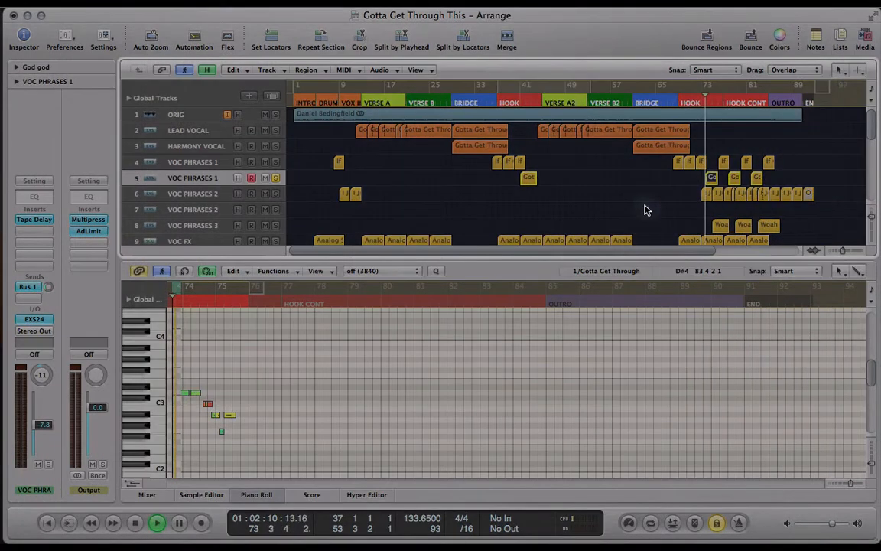
click(644, 205)
key(ctrl+Right)
key(ctrl+Right)
key(ctrl+Right)
key(ctrl+Right)
key(ctrl+Right)
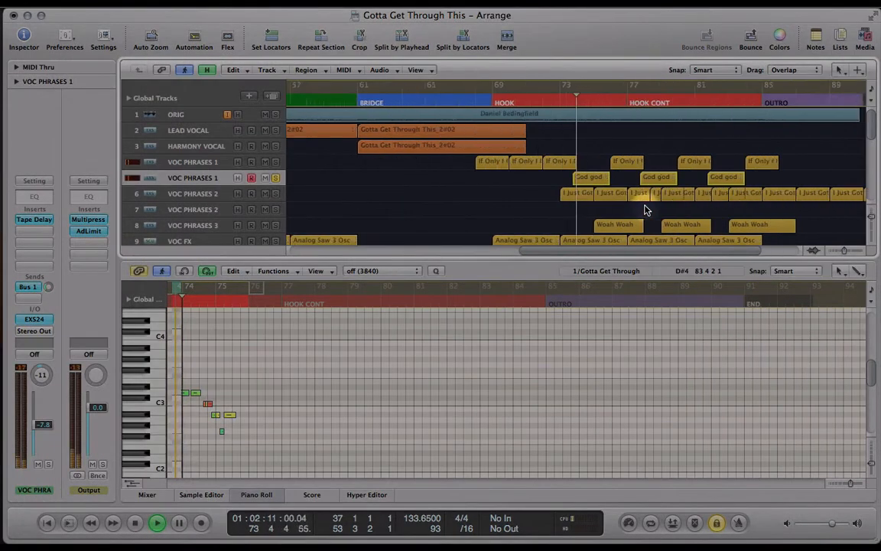
click(625, 182)
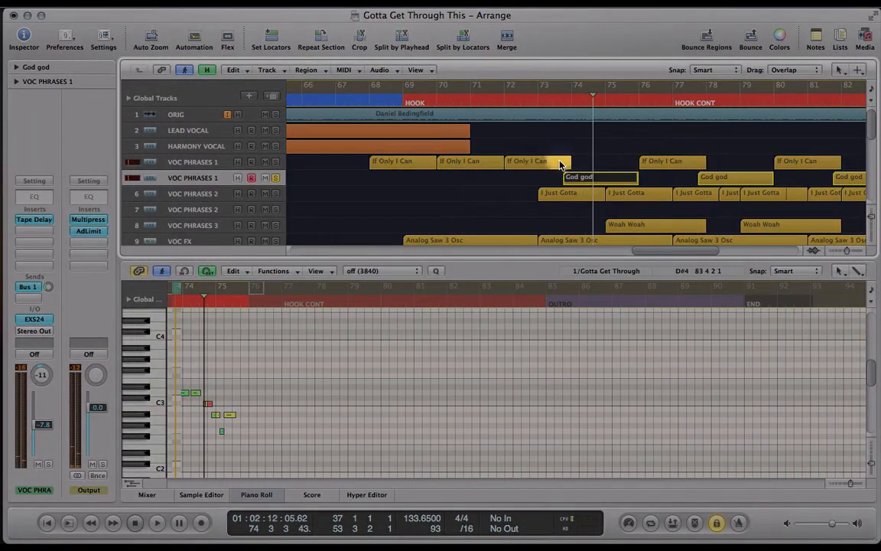
Extend the start of the first God god region back to bar 73 and place the playhead there
click(546, 182)
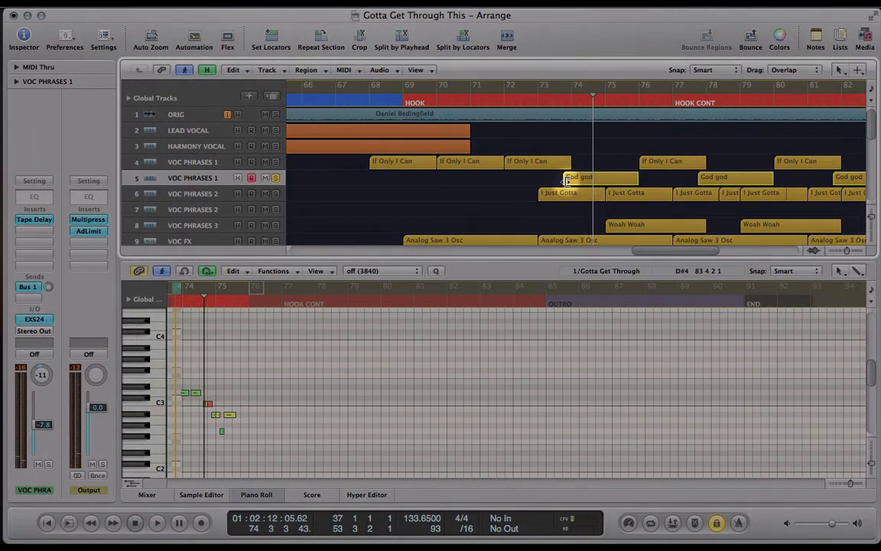
drag(566, 180, 539, 180)
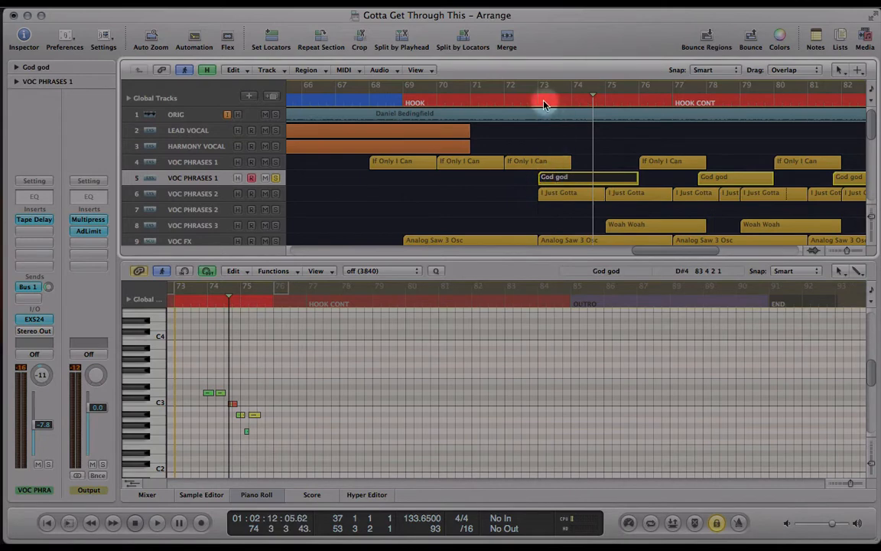
drag(544, 104, 538, 102)
Examine where the God god regions repeat on track 5 through the HOOK CONT section
drag(563, 180, 733, 178)
scroll(657, 177, right, 3)
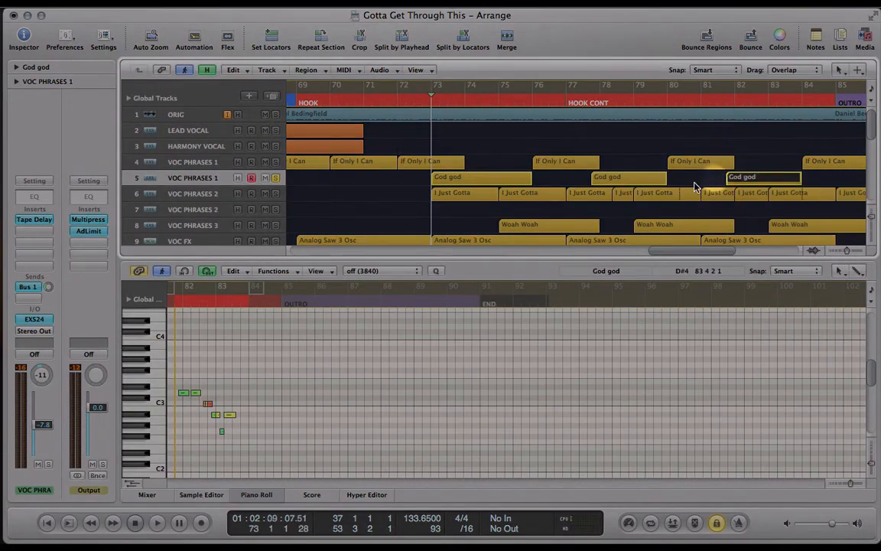
scroll(665, 191, right, 6)
key(ctrl+Left)
key(ctrl+Left)
key(ctrl+Left)
key(ctrl+Left)
key(ctrl+Left)
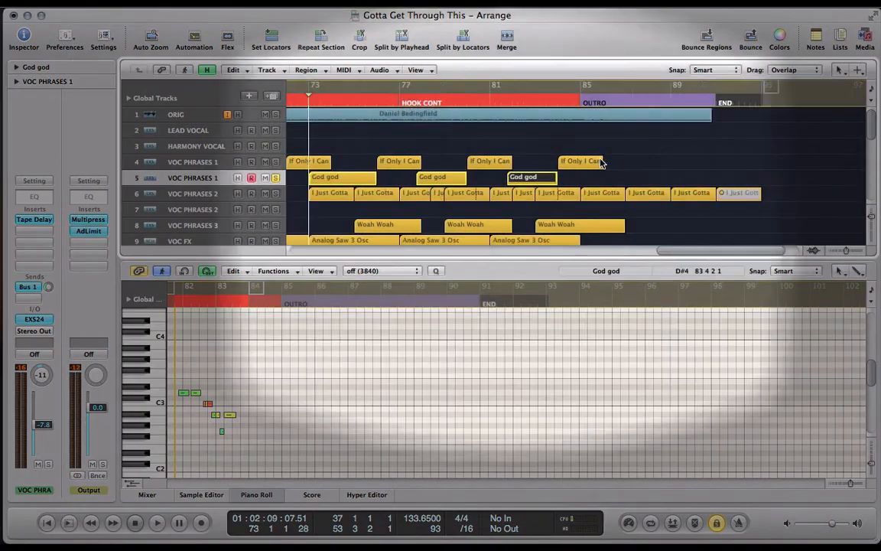
Select all four regions on track 5 and compare their notes across the song in the Piano Roll
drag(382, 184, 656, 177)
click(482, 349)
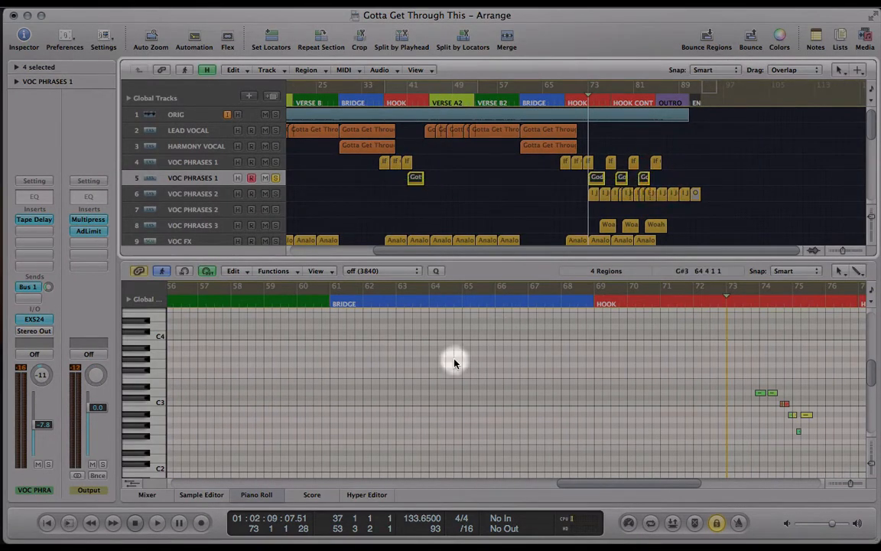
key(ctrl+Left)
key(ctrl+Left)
key(ctrl+Left)
key(ctrl+Left)
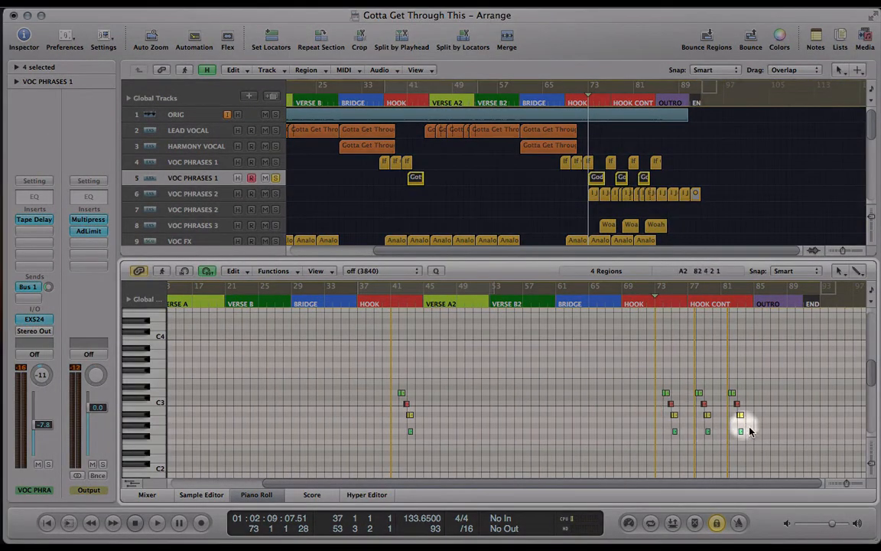
Point out the Tape Delay insert on track 5's VOC PHRASES 1 channel, leaving the track's regions deselected
click(431, 197)
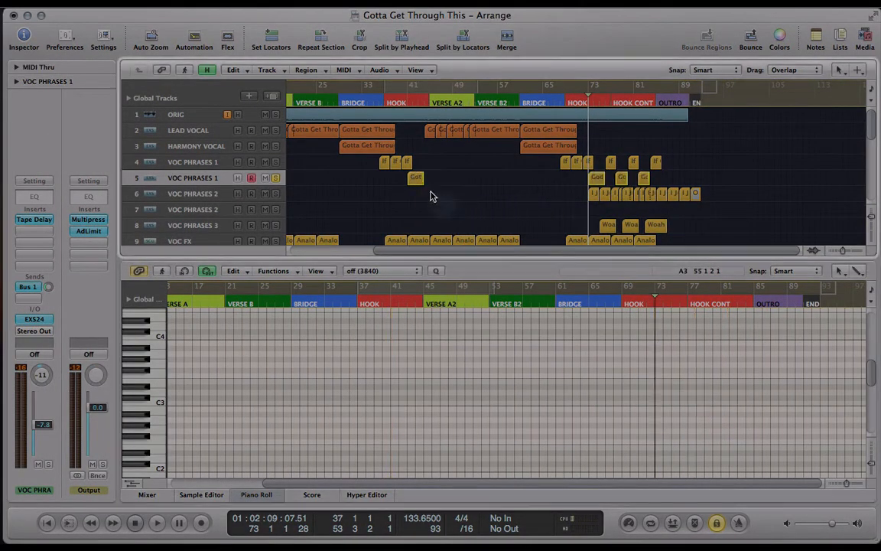
click(203, 178)
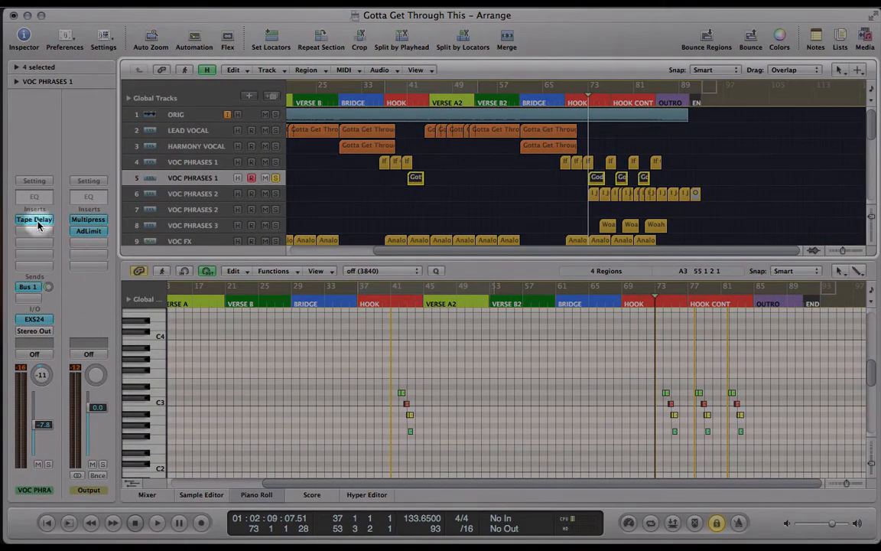
click(339, 184)
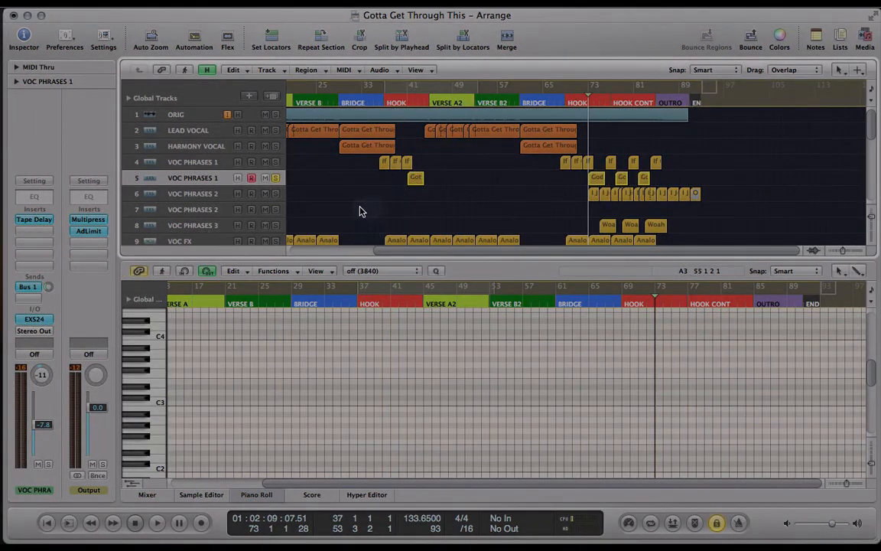
Select track 6, VOC PHRASES 2, and examine where its regions sit across the whole arrangement
click(197, 194)
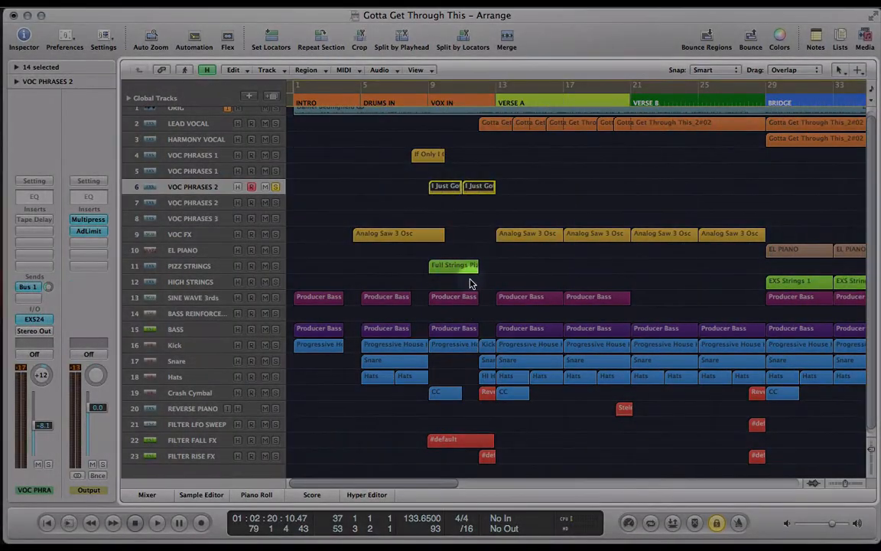
click(369, 206)
key(ctrl+Left)
key(ctrl+Left)
key(ctrl+Left)
scroll(370, 205, down, 1)
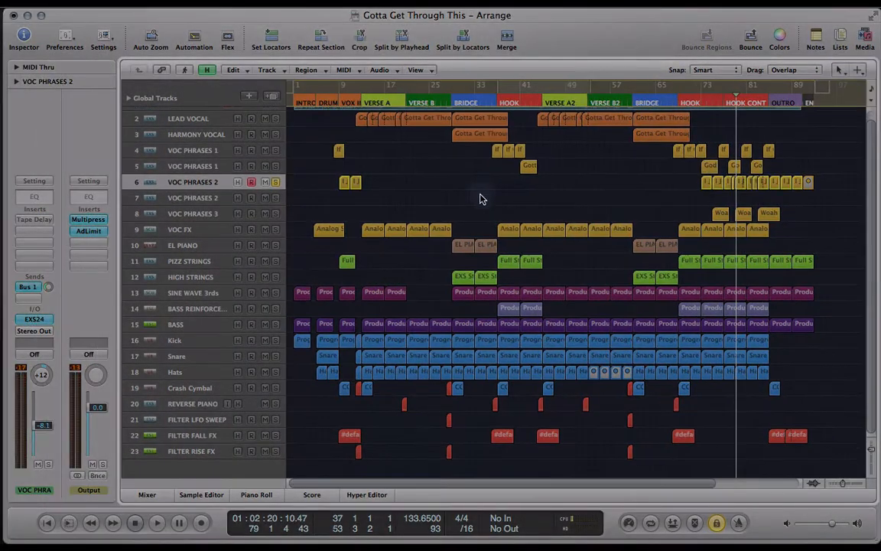
scroll(344, 213, up, 1)
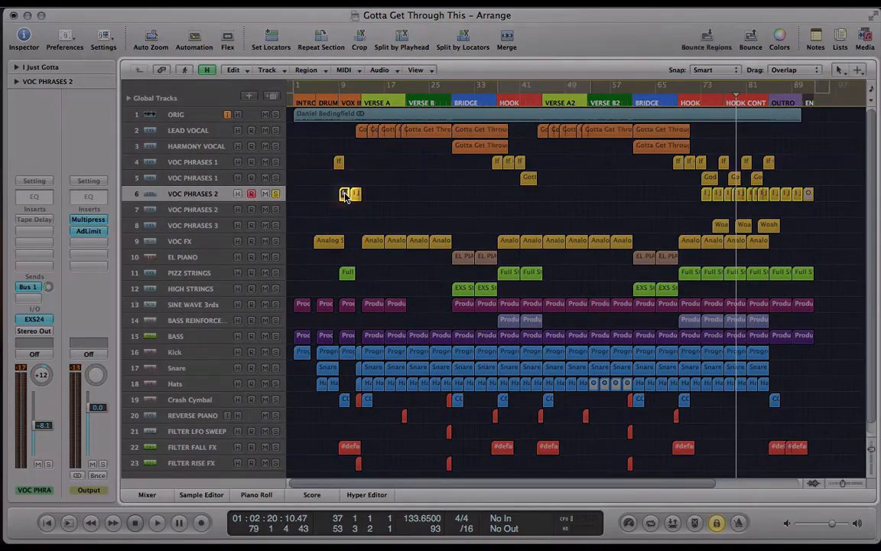
Place the playhead just before bar 9, ahead of the I Just Gotta regions in the VOX IN section
key(ctrl+Right)
key(ctrl+Right)
key(ctrl+Right)
key(ctrl+Right)
key(ctrl+Right)
key(ctrl+Right)
click(329, 103)
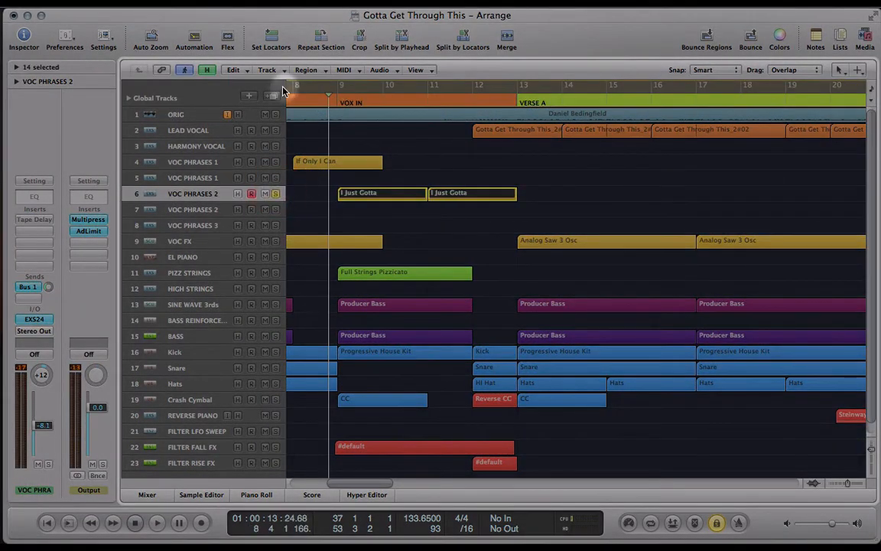
Solo the ORIG track instead of VOC PHRASES 2 and play the VOX IN section
click(275, 114)
click(275, 195)
click(275, 195)
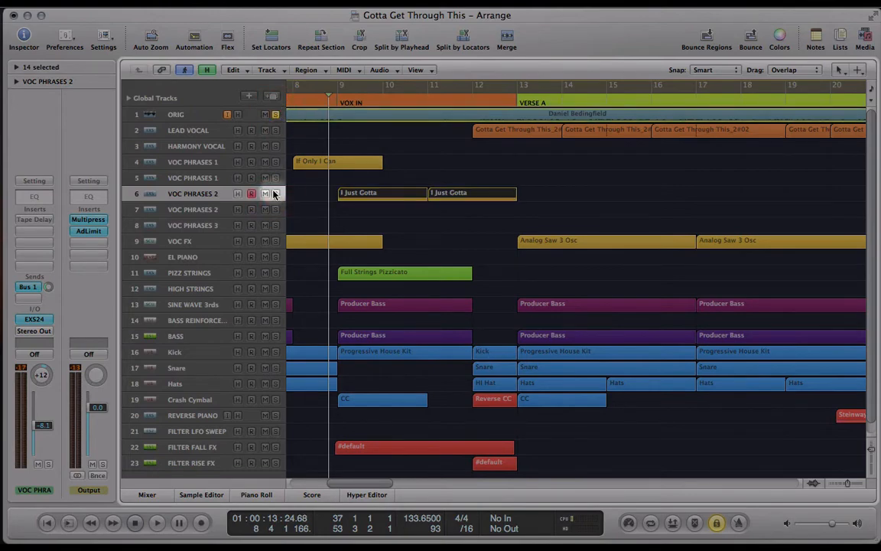
key(space)
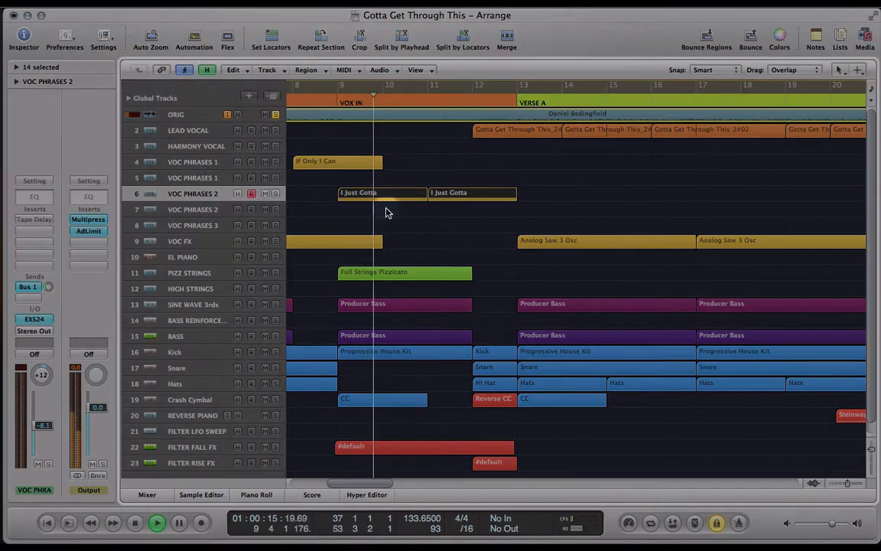
key(ctrl+Left)
key(ctrl+Left)
key(ctrl+Left)
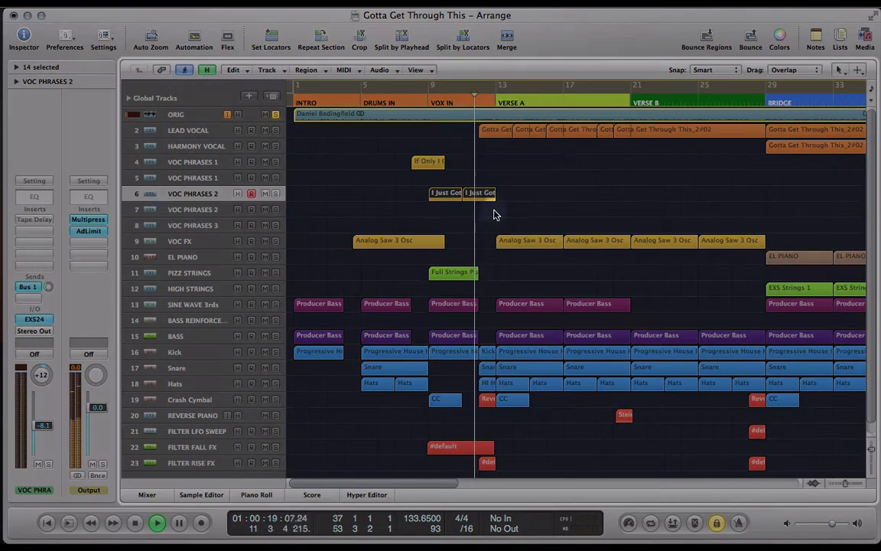
Show the first I Just Gotta region on track 6 in the Piano Roll and compare it with its score notation
click(416, 223)
click(449, 196)
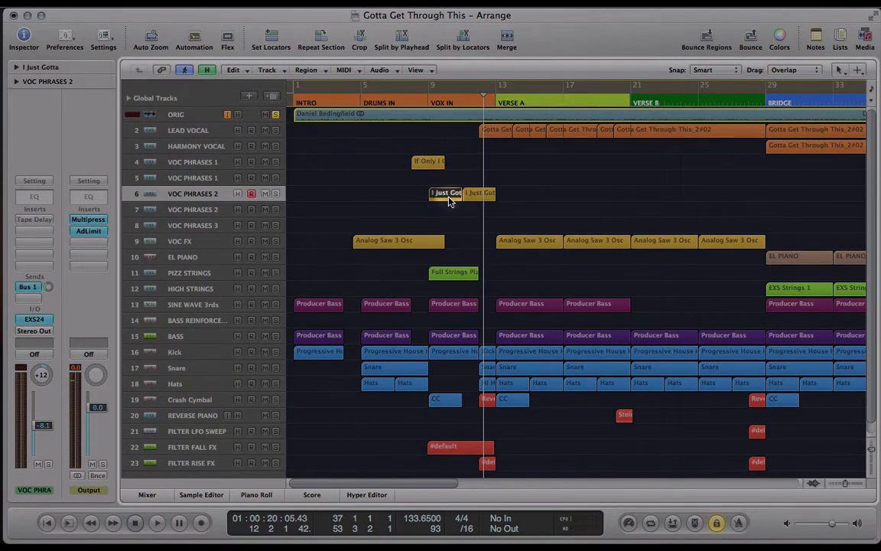
double_click(449, 196)
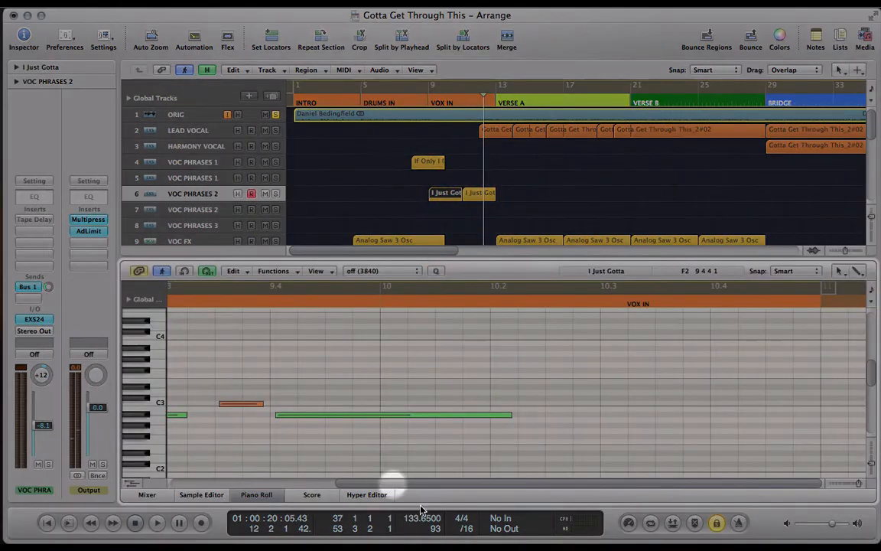
key(ctrl+Left)
key(ctrl+Left)
key(ctrl+Left)
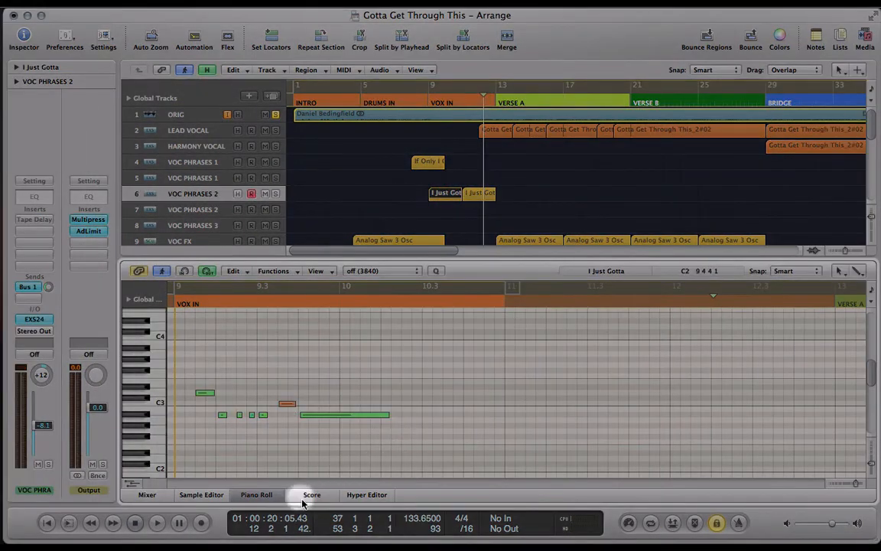
click(311, 494)
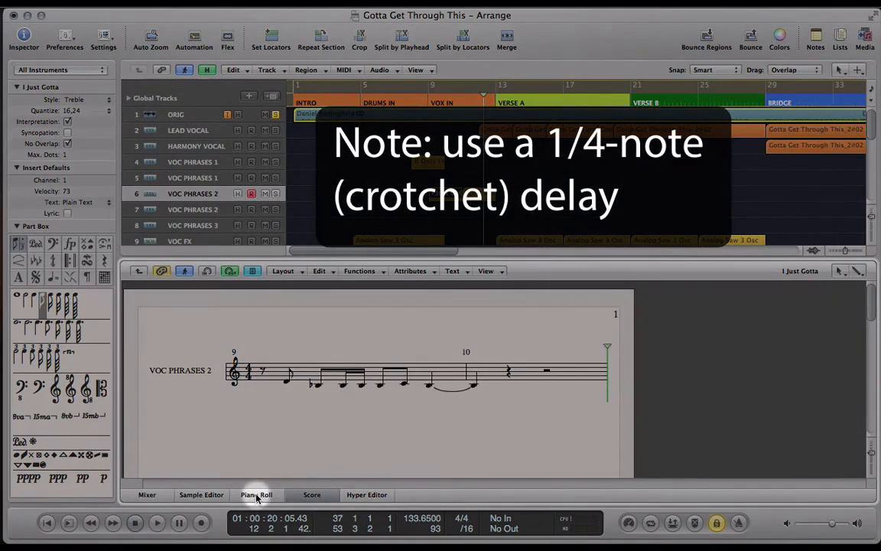
click(256, 495)
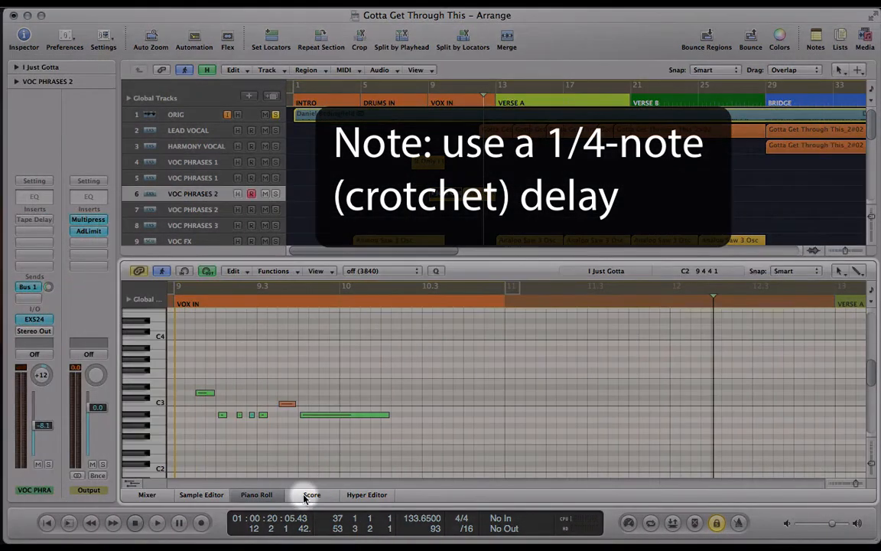
Examine the score notation of the bar 9 I Just Gotta region and select the second region beside it on track 6
click(309, 495)
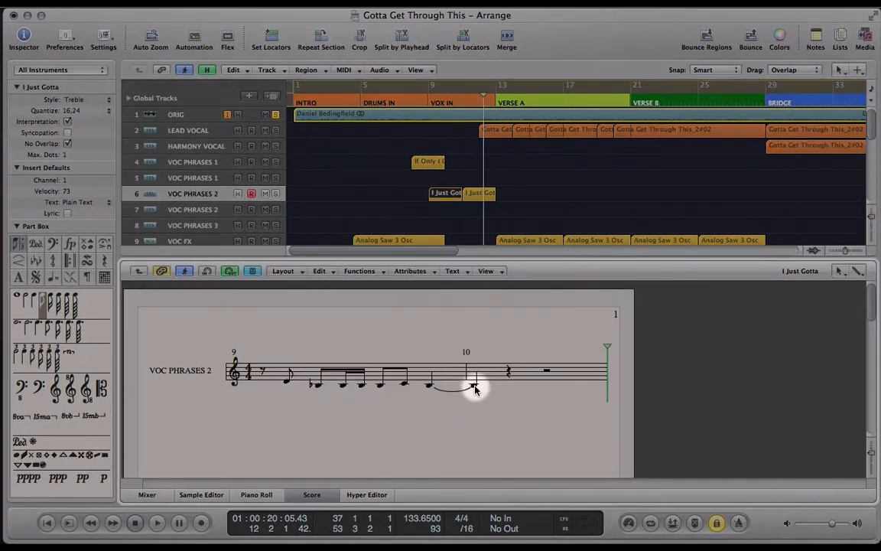
click(311, 495)
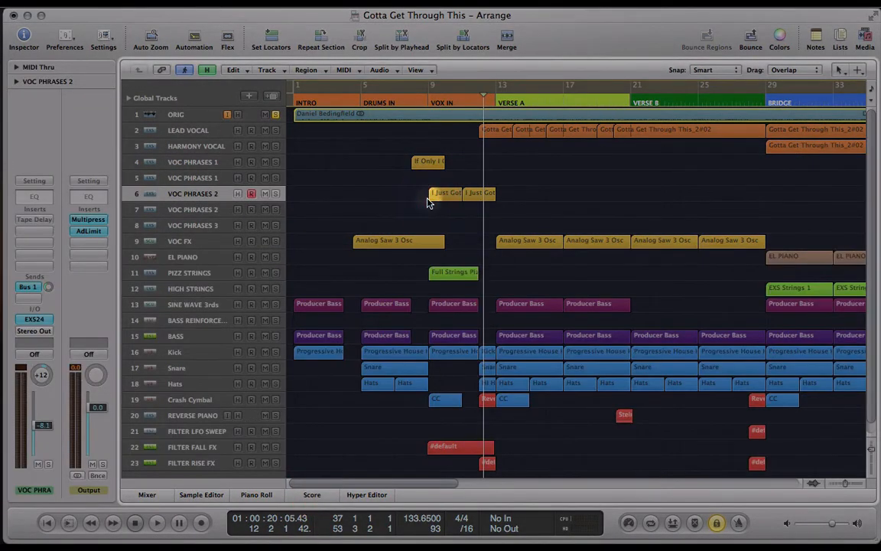
drag(440, 202, 442, 199)
click(469, 196)
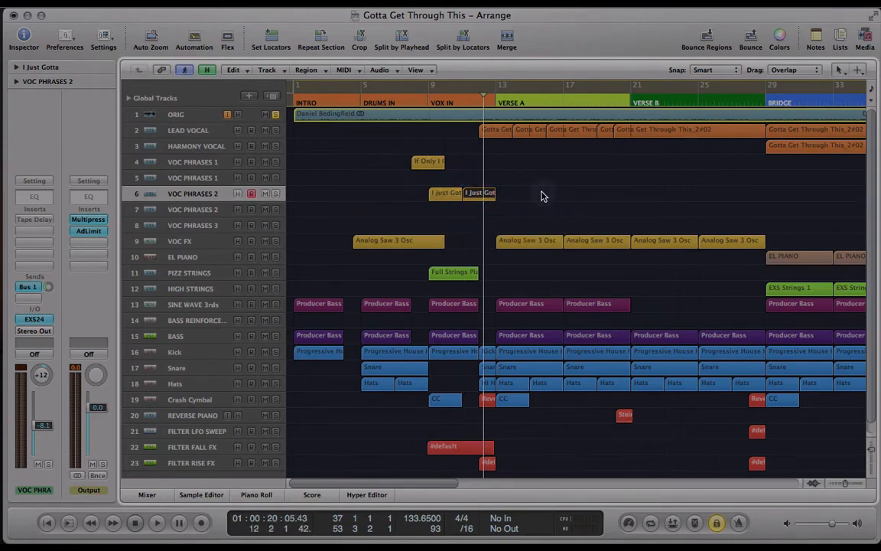
Place the playhead at bar 73 in the HOOK section, where the I Just Gotta regions start again on track 6
scroll(541, 197, right, 20)
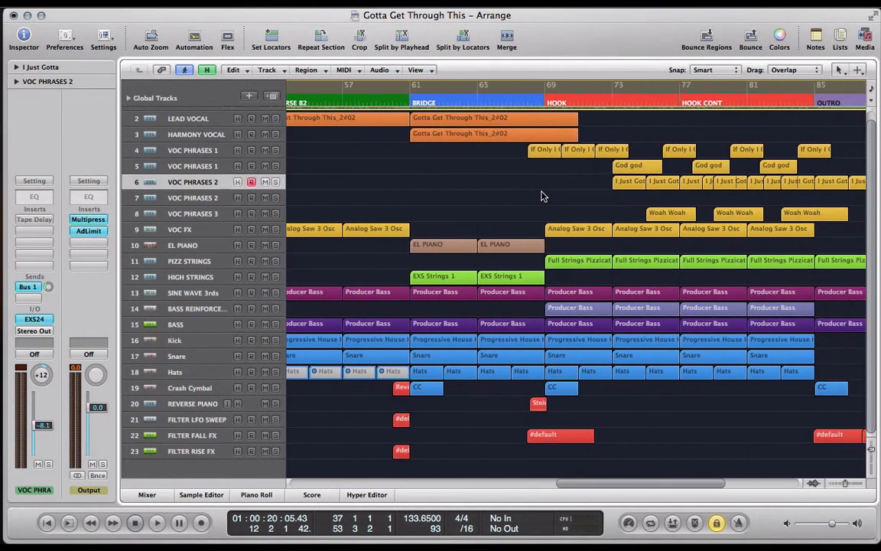
scroll(541, 196, right, 4)
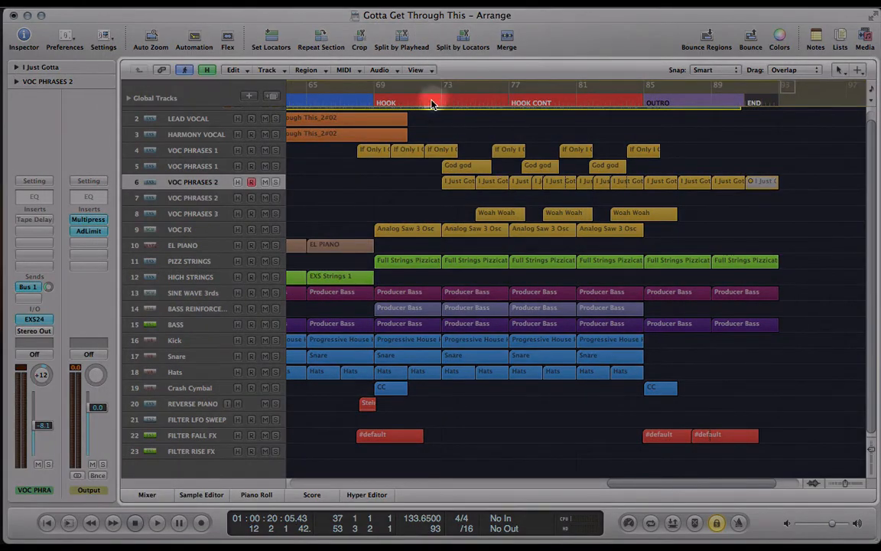
click(437, 101)
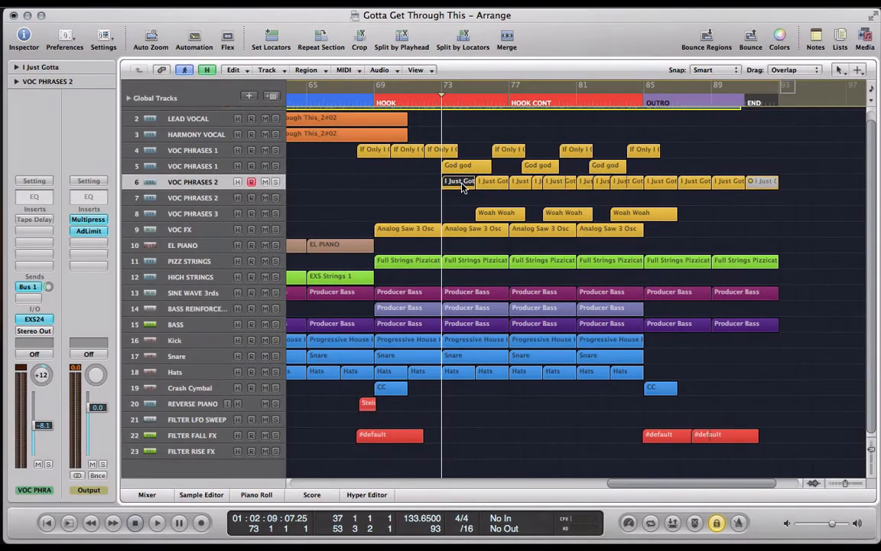
Audition the bar 73 I Just Gotta region note by note in the Piano Roll and examine its score notation
double_click(461, 184)
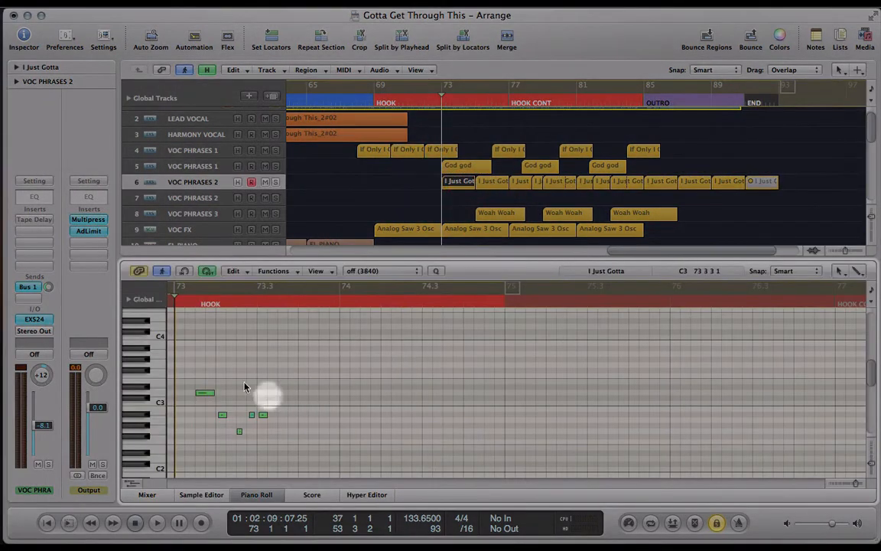
click(199, 392)
key(Right)
key(Right)
key(Right)
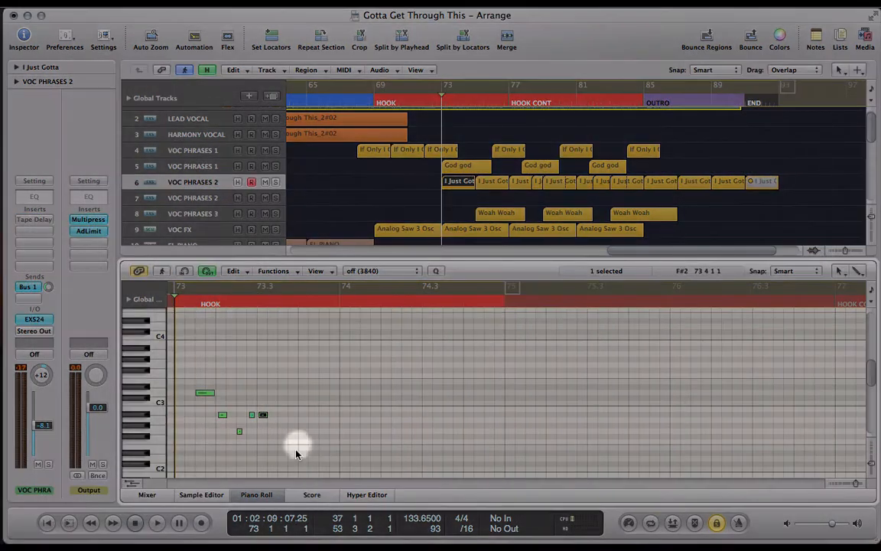
click(310, 495)
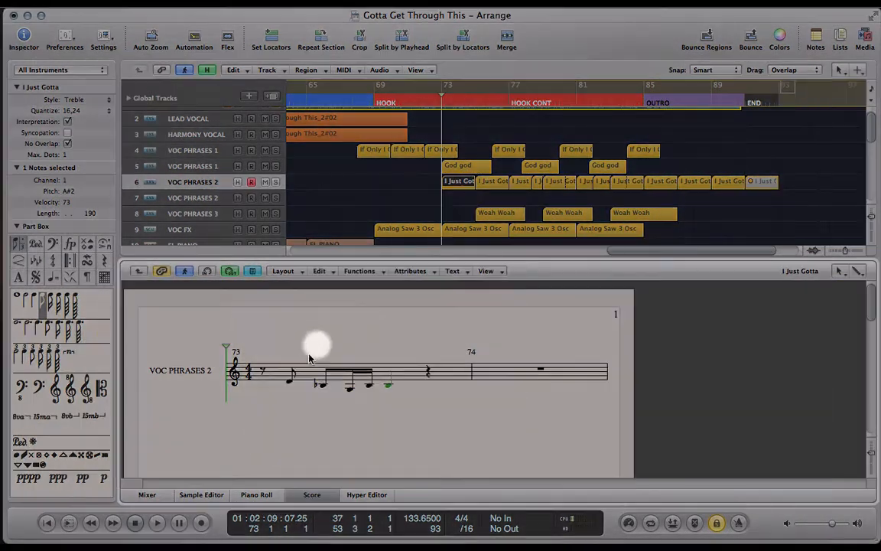
click(312, 492)
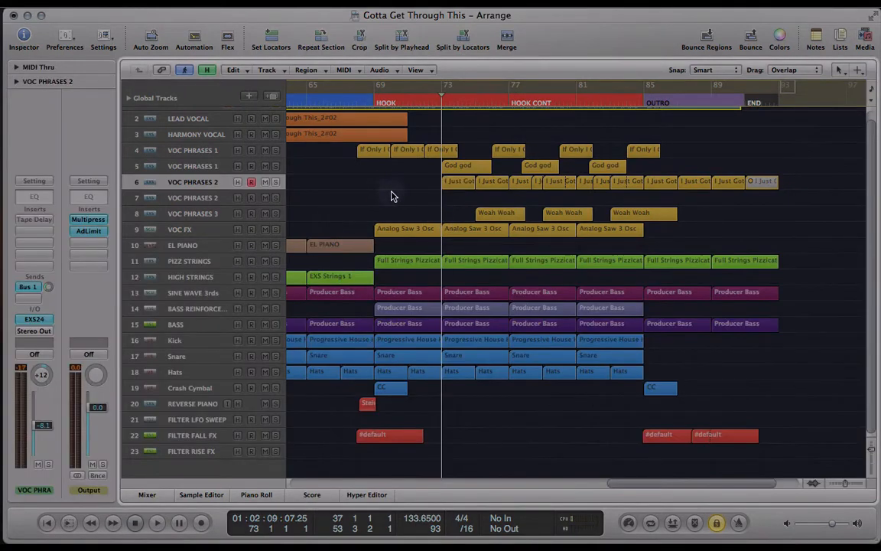
Show the bar 9 I Just Gotta region in the Piano Roll and highlight its last two notes for comparison
click(455, 185)
scroll(454, 186, left, 15)
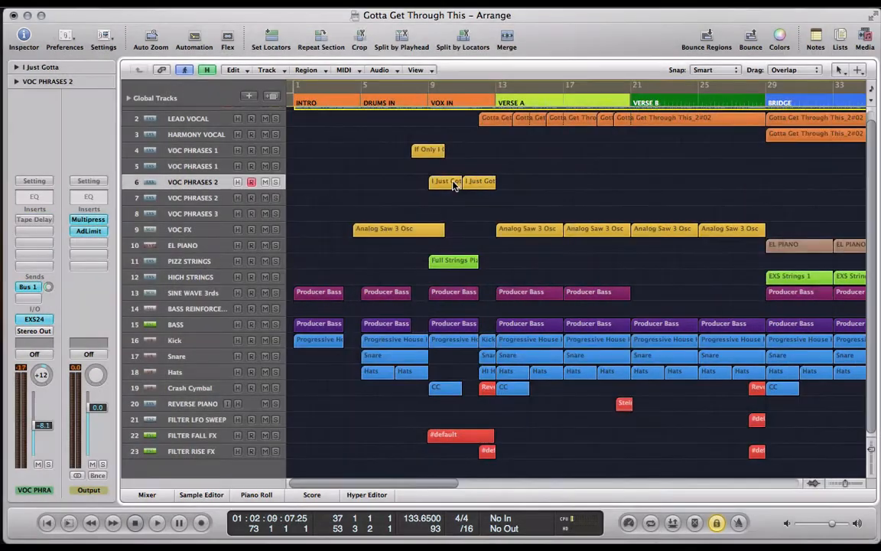
click(442, 186)
double_click(442, 186)
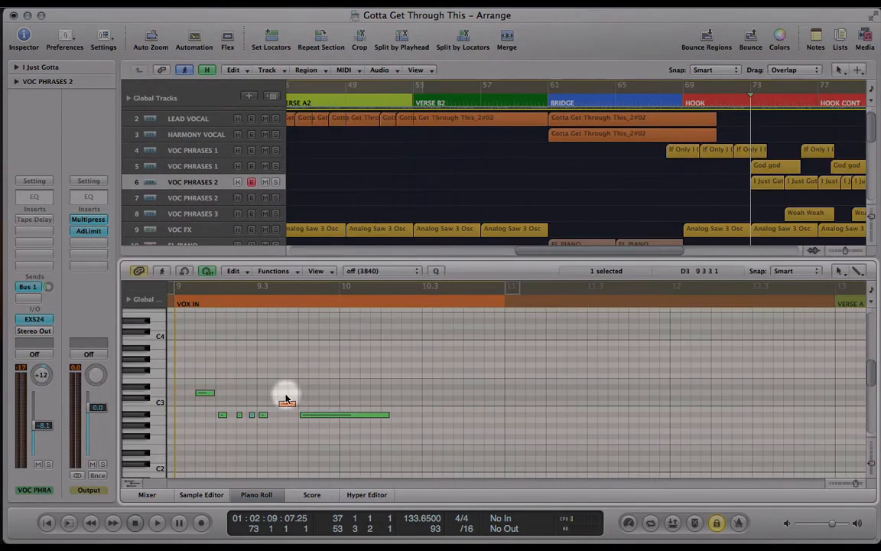
drag(281, 368, 356, 448)
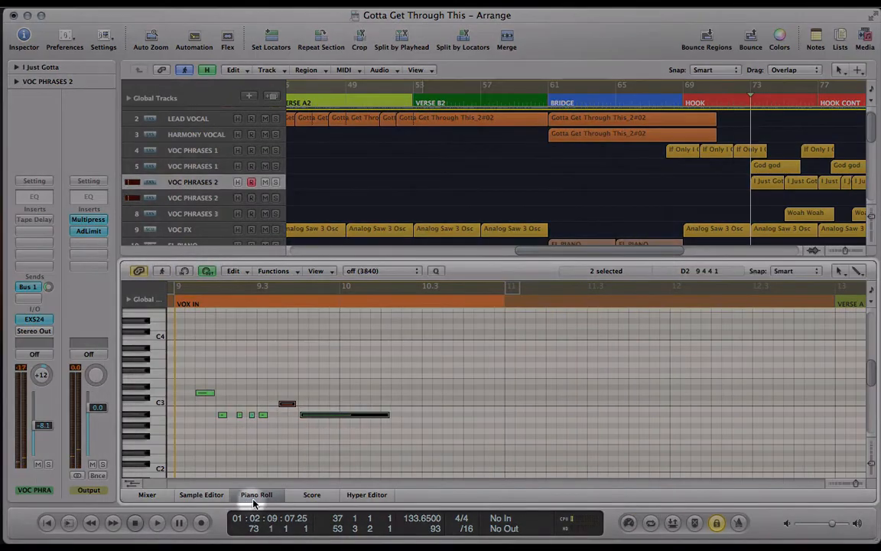
click(256, 495)
Examine how the I Just Gotta regions on track 6 are laid out and overlap from the HOOK to the OUTRO
scroll(434, 198, right, 10)
scroll(433, 198, left, 3)
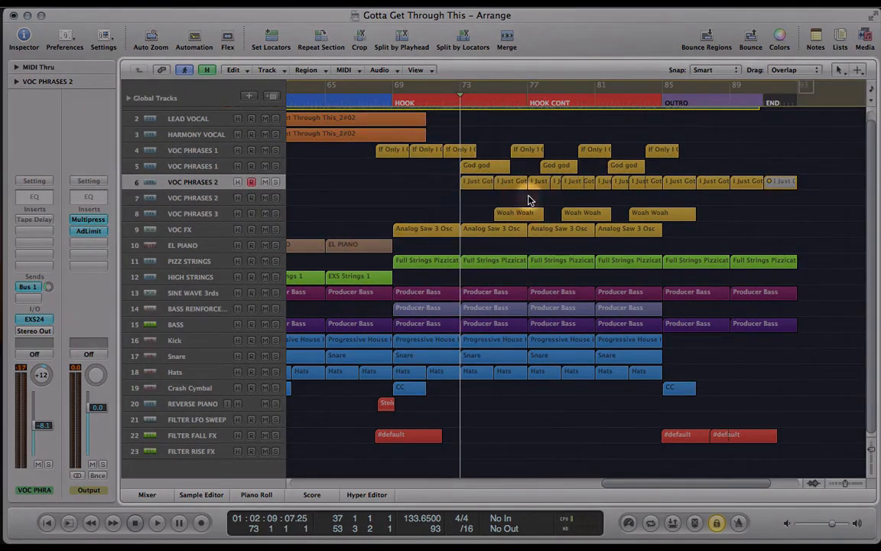
click(513, 185)
click(540, 186)
click(555, 200)
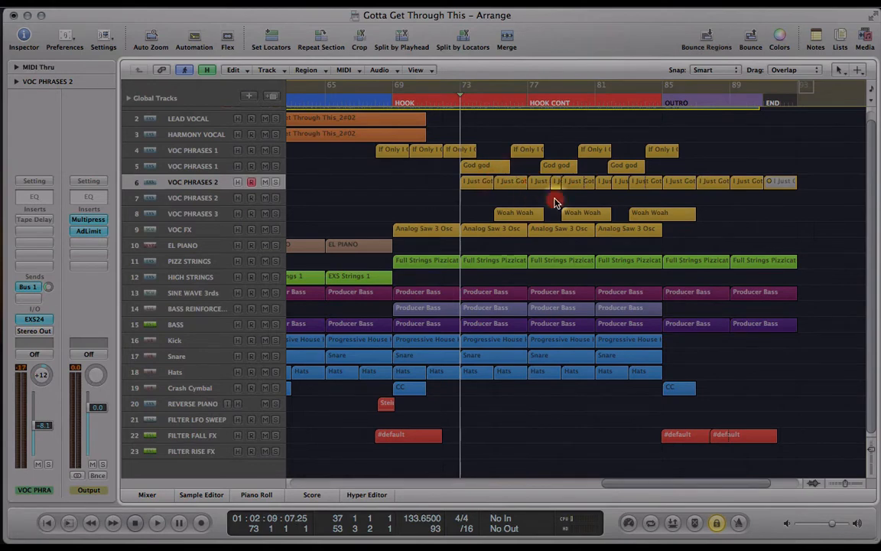
click(712, 182)
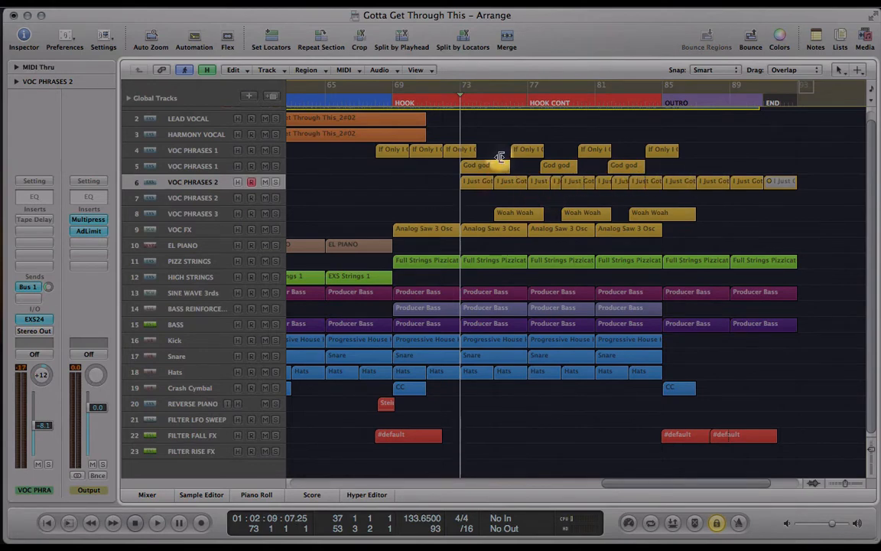
click(464, 182)
Add another VOC PHRASES 2 track below track 6 and move the two overlapping HOOK CONT I Just Gotta regions onto it
click(211, 182)
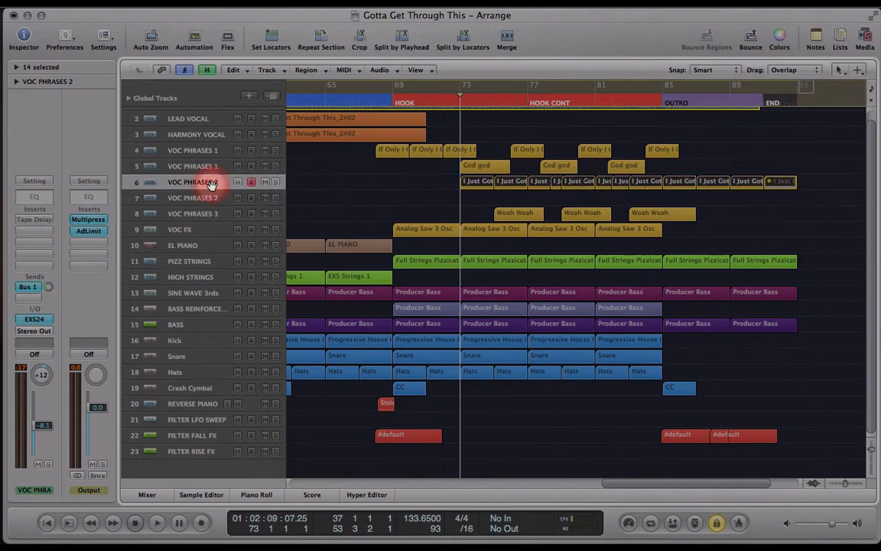
key(super+d)
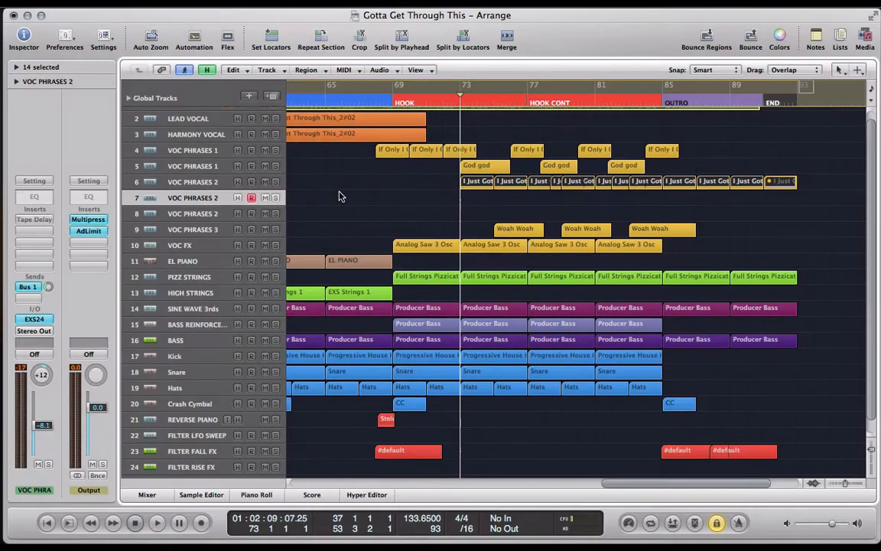
click(420, 191)
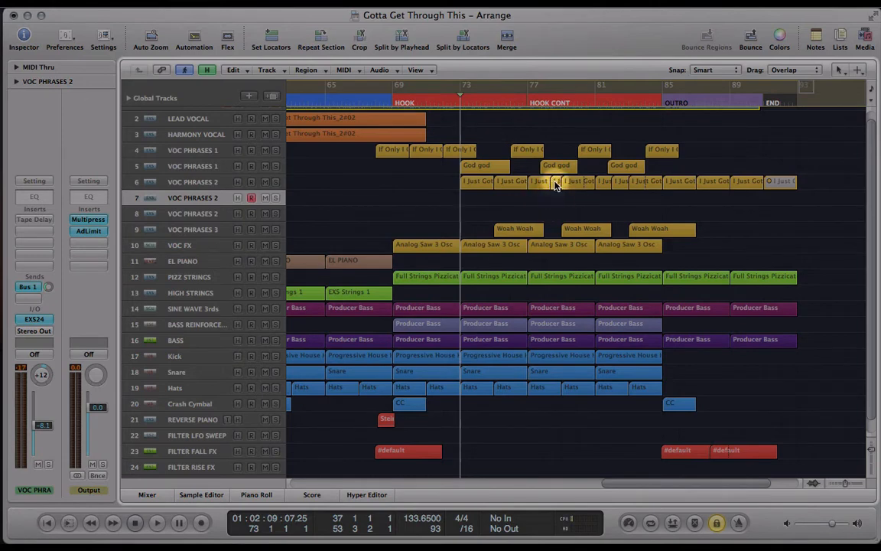
mouse_move(555, 183)
mouse_down()
mouse_move(552, 195)
mouse_move(561, 197)
mouse_up()
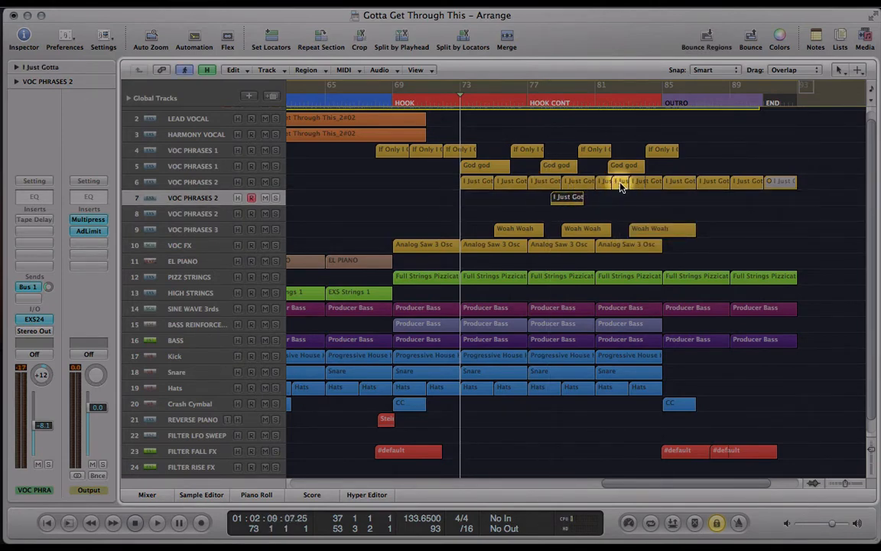
drag(619, 182, 622, 197)
Compare the notes of the bar 73 and bar 75 I Just Gotta regions in the Piano Roll
click(472, 185)
double_click(472, 185)
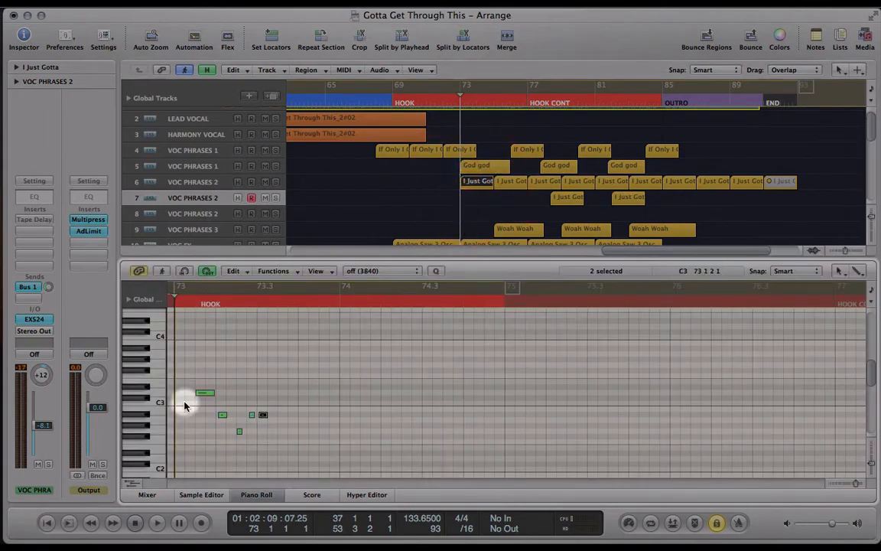
click(502, 187)
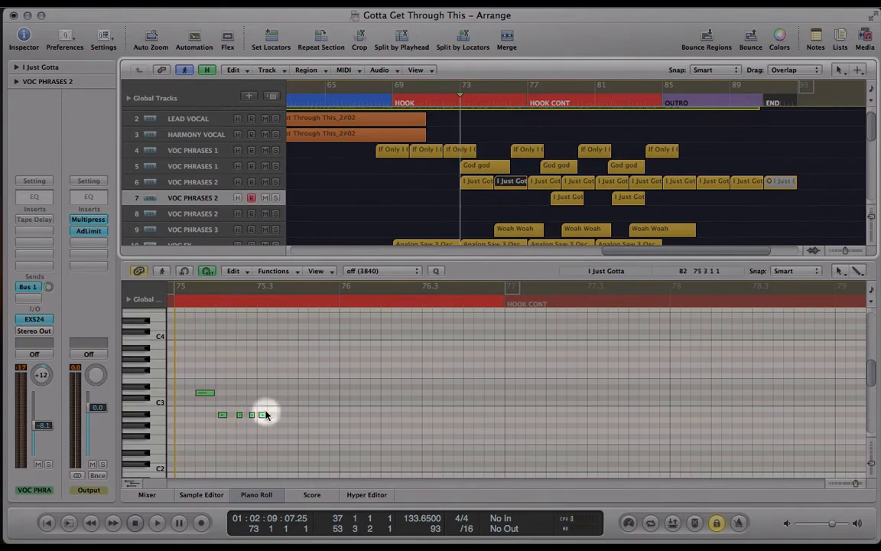
click(465, 191)
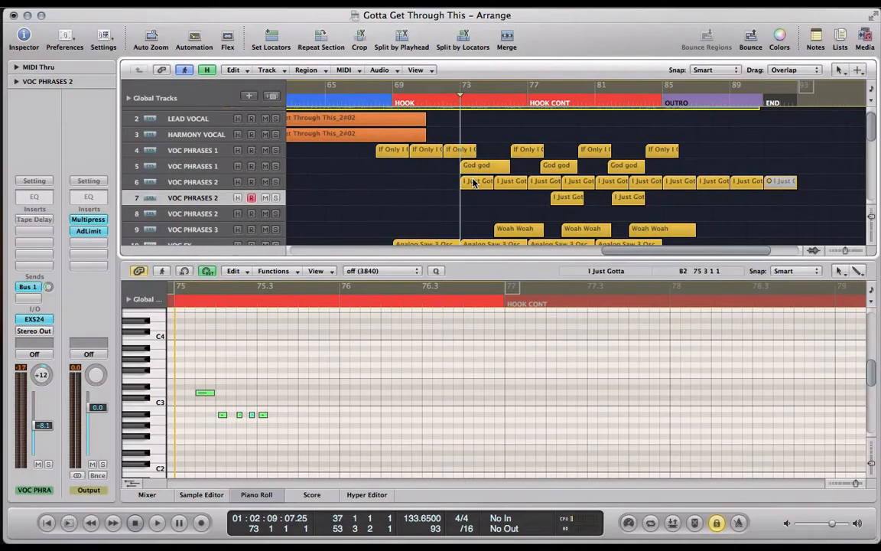
Examine the notes of the successive I Just Gotta regions on track 6 in the Piano Roll, up to the bar 89 region
click(472, 181)
drag(472, 181, 543, 182)
click(571, 181)
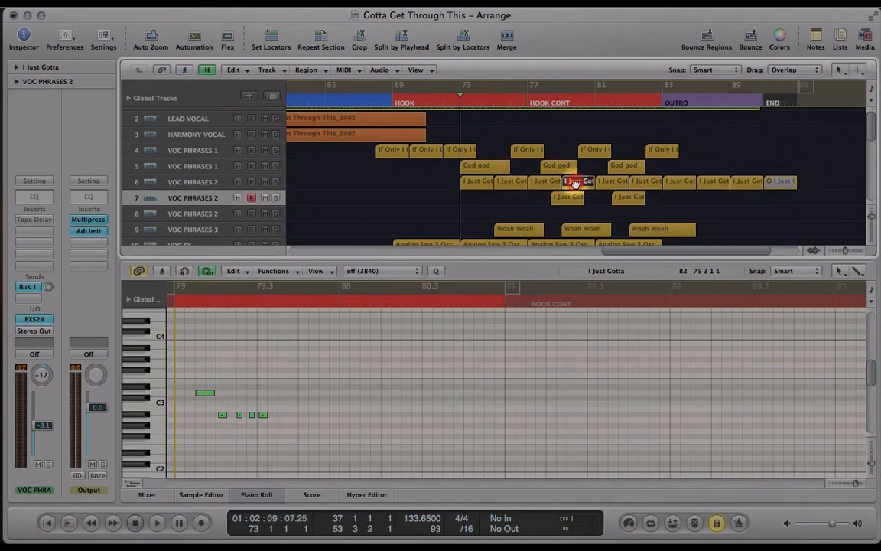
click(603, 186)
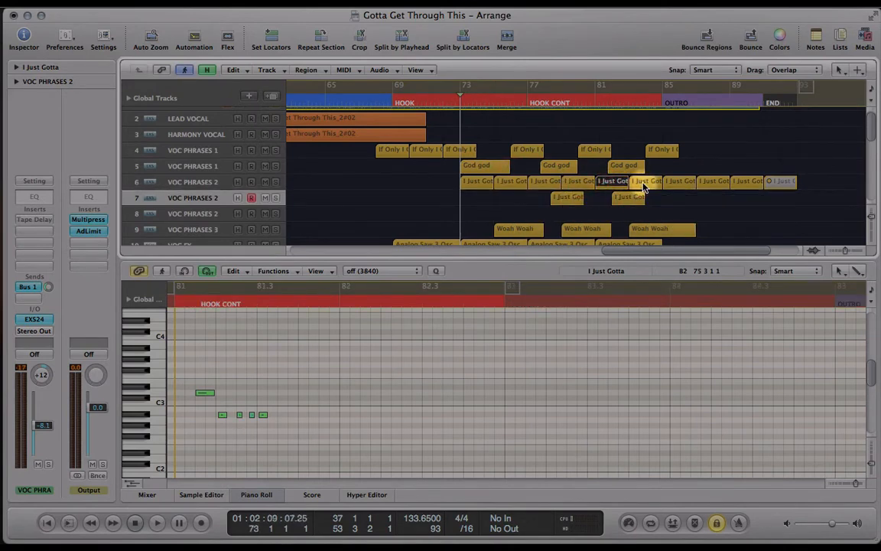
click(641, 186)
click(673, 186)
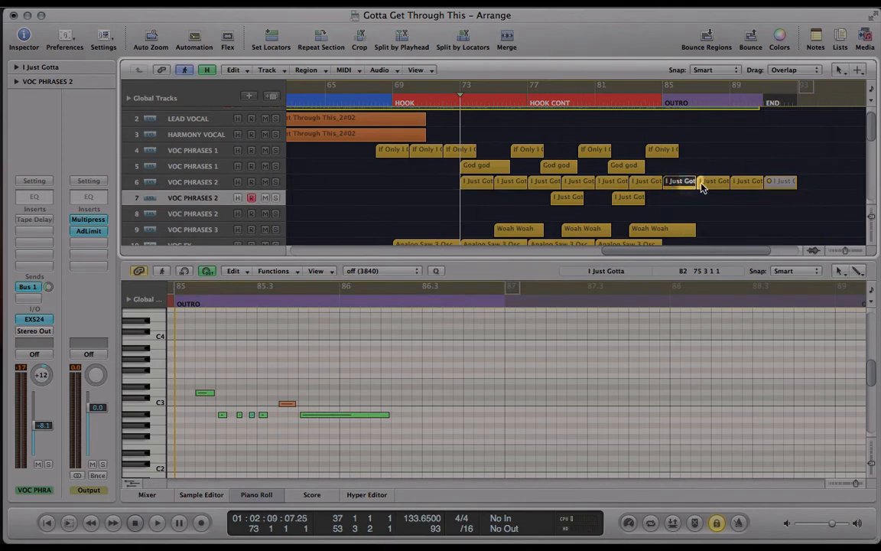
click(708, 186)
click(747, 186)
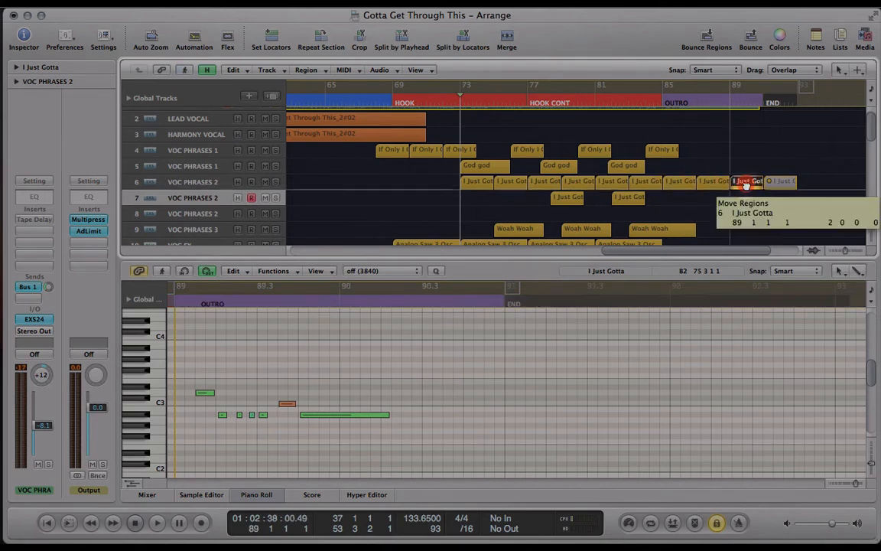
Place the playhead at the start of the first I Just Gotta region on track 7 and show its notes in the Piano Roll
click(543, 102)
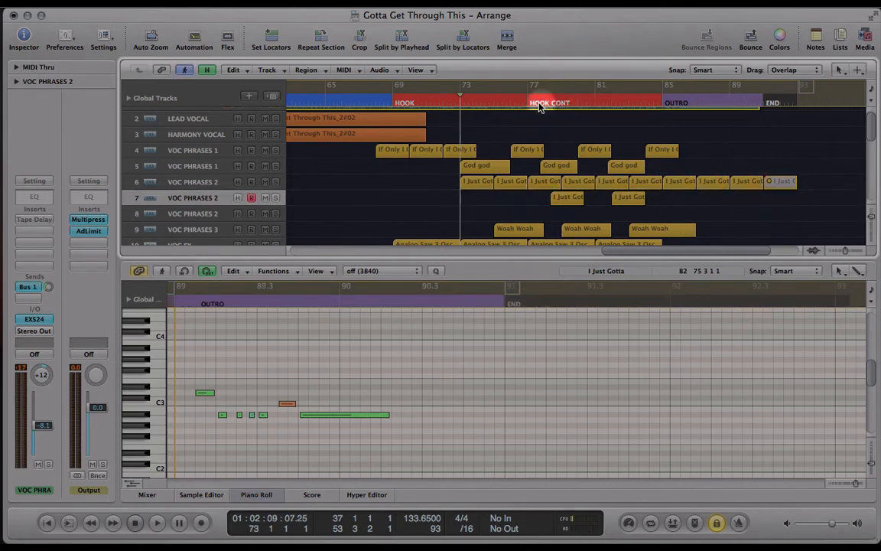
drag(547, 102, 551, 101)
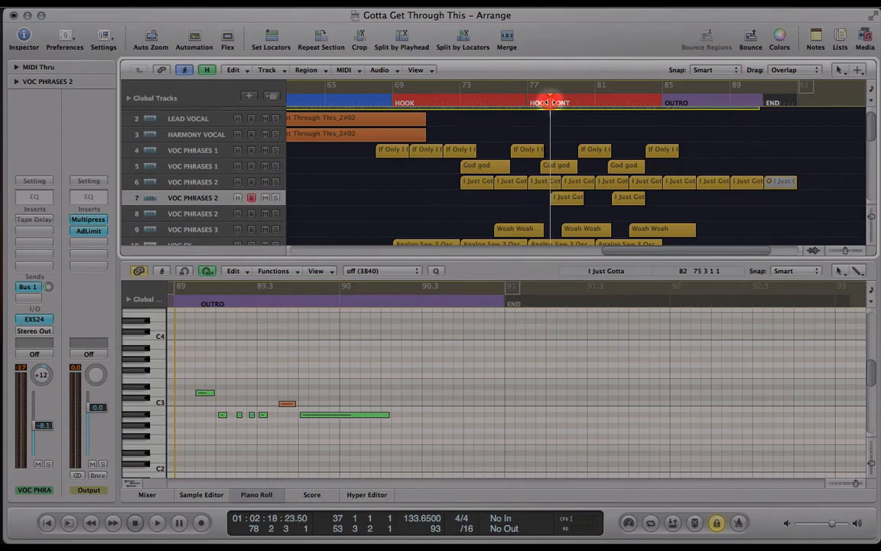
click(567, 198)
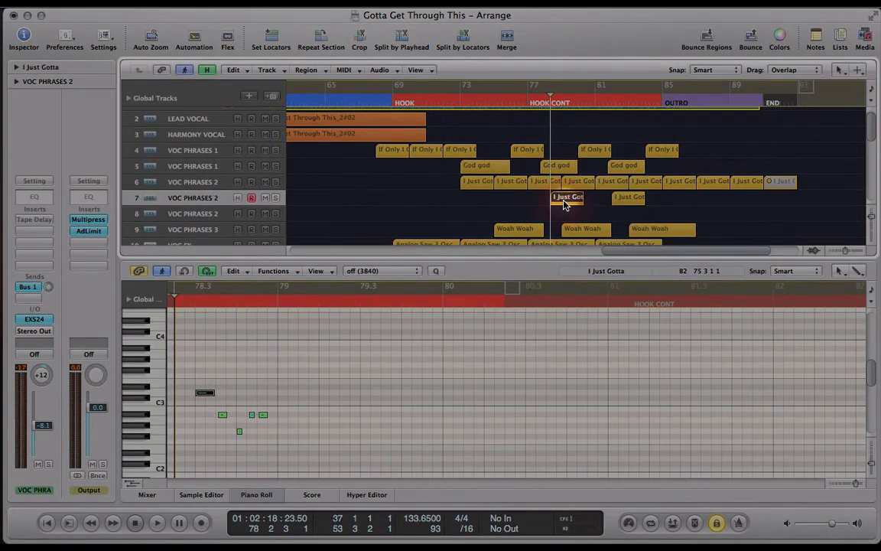
Solo track 7 instead of ORIG and play its first I Just Gotta region, leaving its notes deselected
key(space)
key(space)
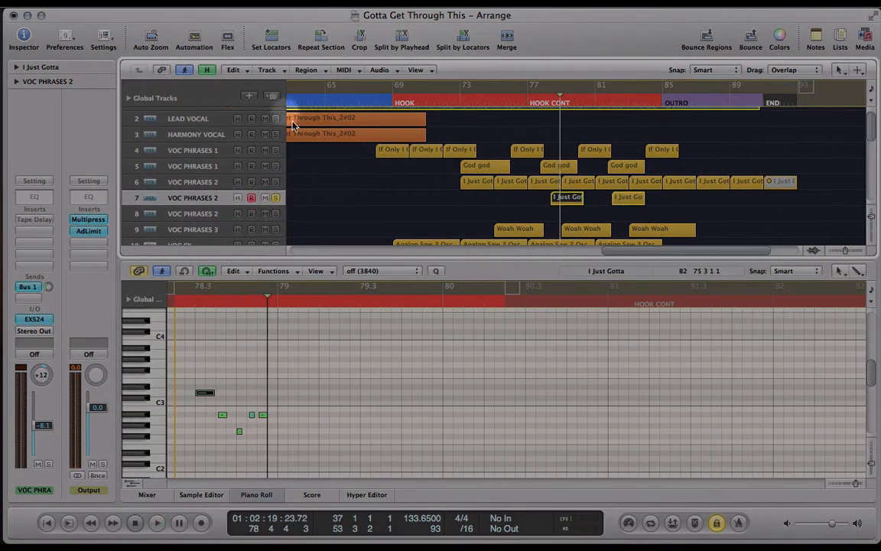
scroll(315, 204, up, 1)
click(379, 219)
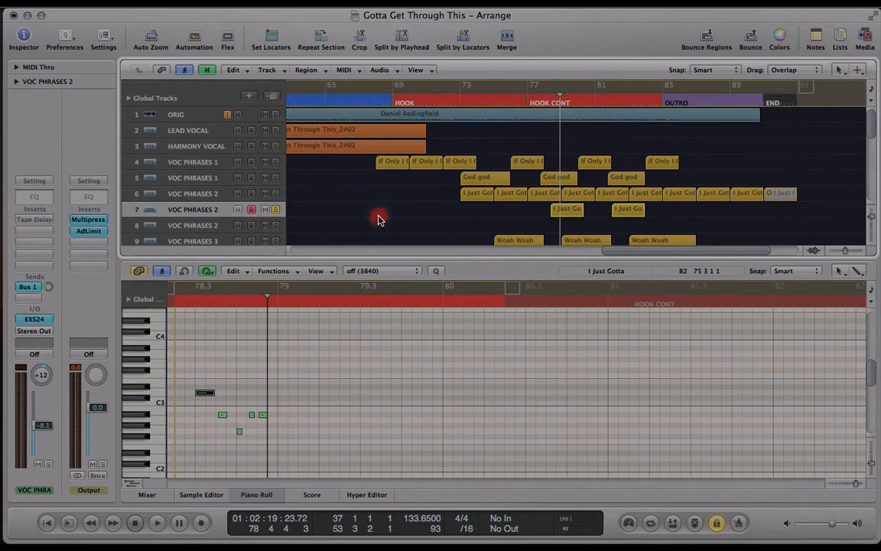
key(space)
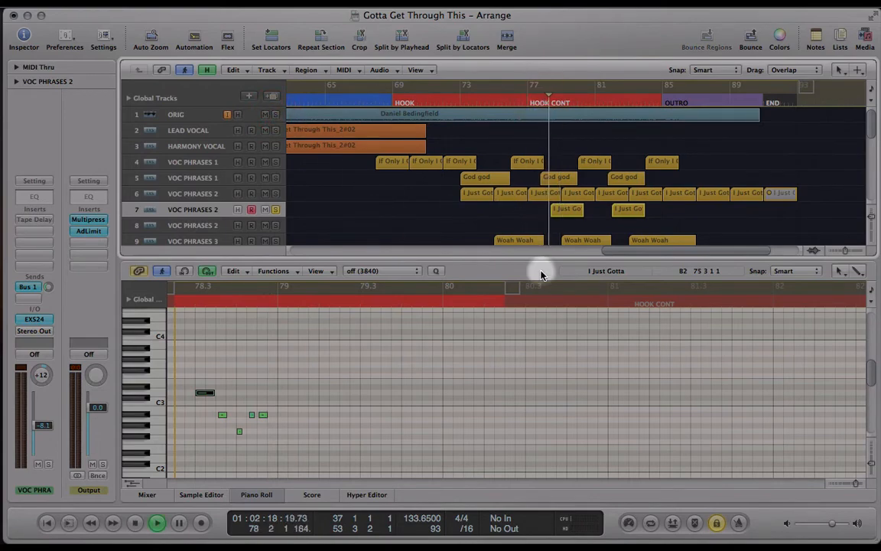
key(space)
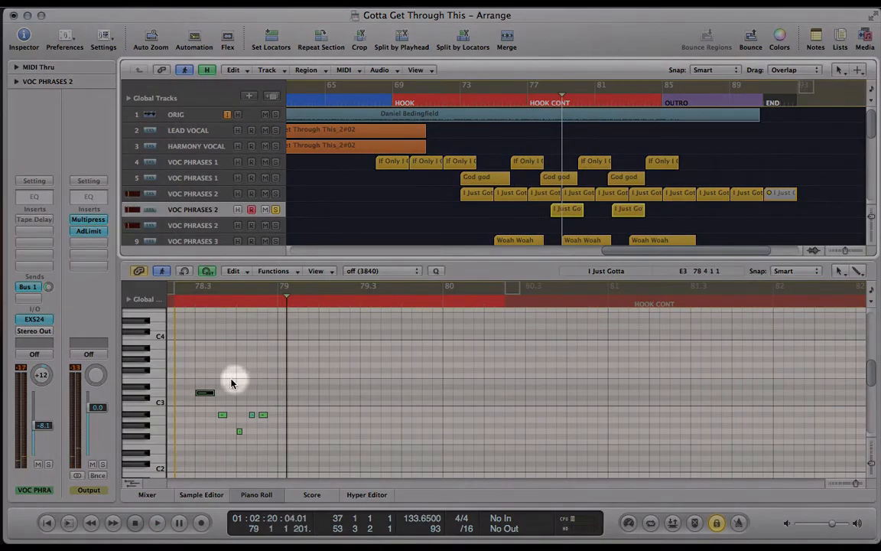
click(196, 411)
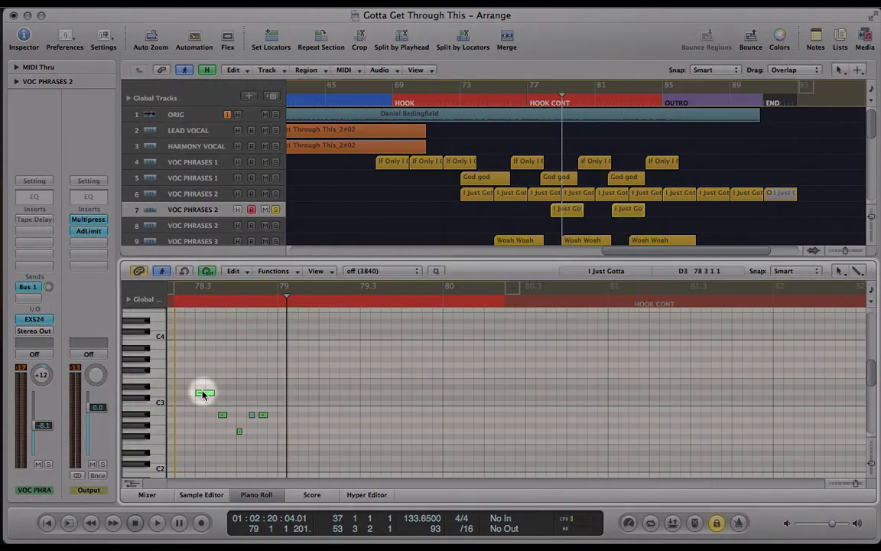
Audition the first note of the bar 78 I Just Gotta region on track 7 and examine the region's notation in the Score editor
click(202, 394)
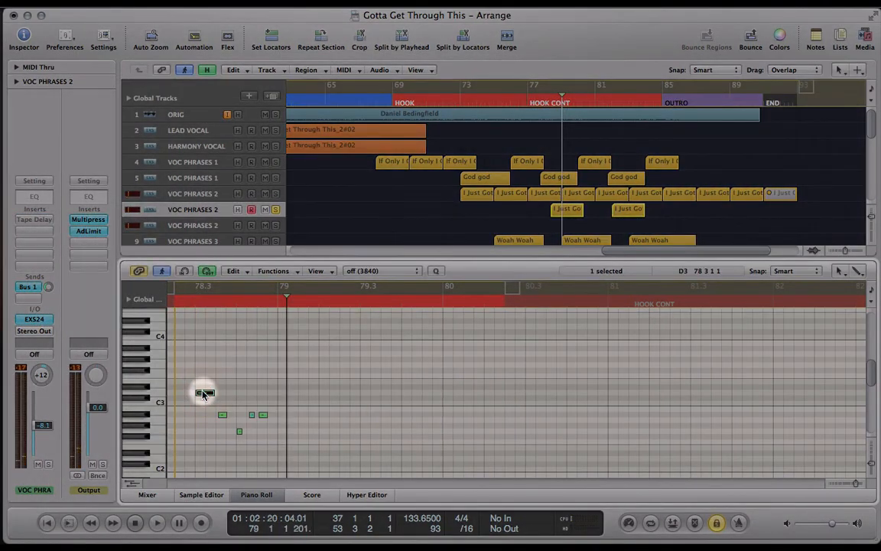
click(202, 384)
click(312, 495)
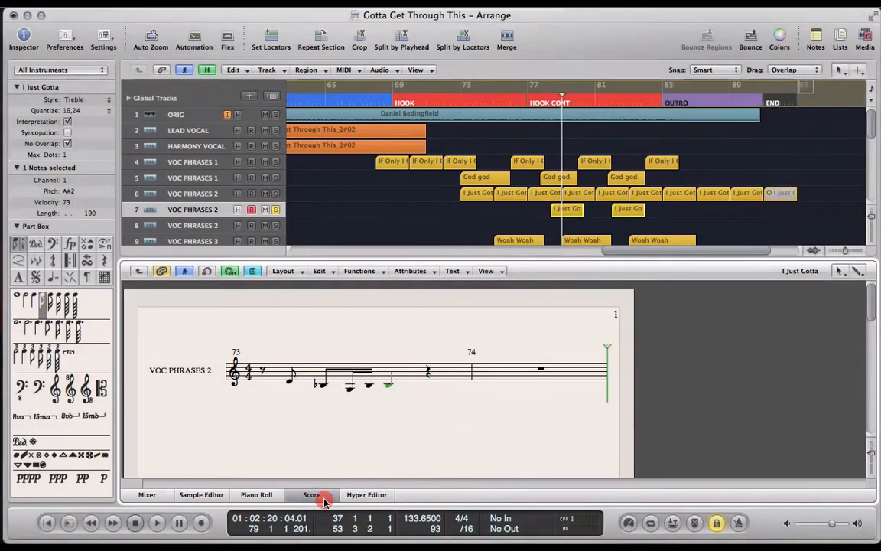
click(324, 497)
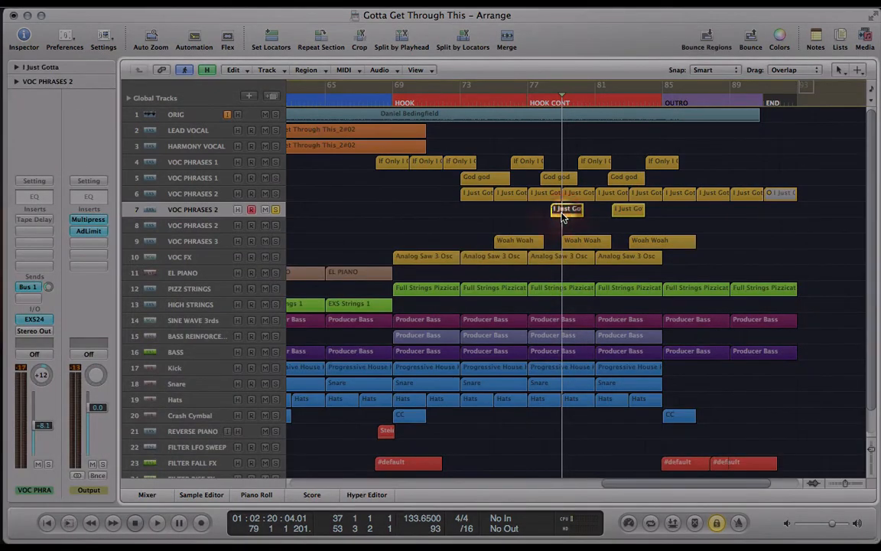
click(313, 494)
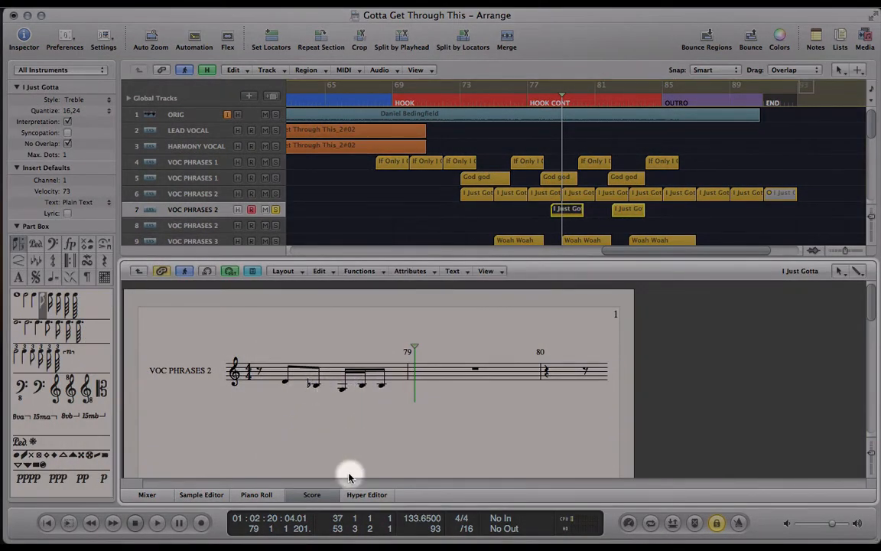
click(312, 495)
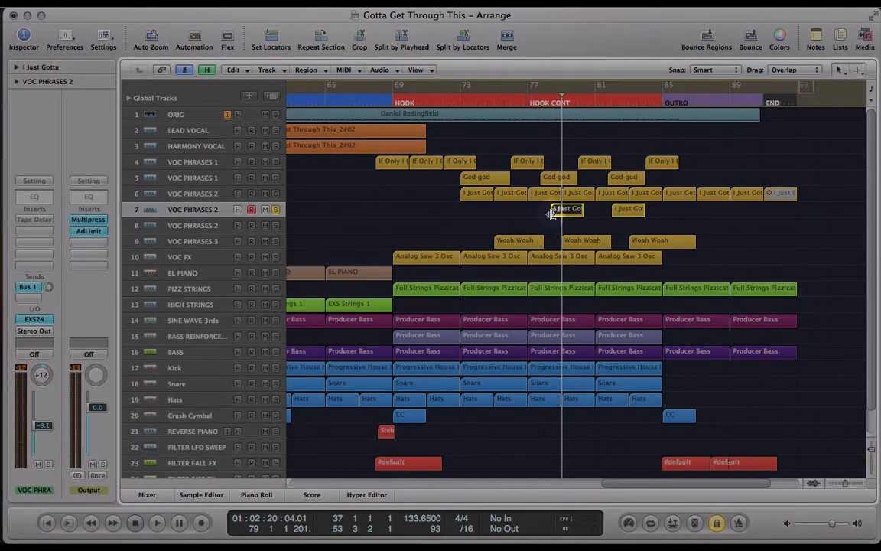
Audition the first note of the second I Just Gotta region on track 7 in the Piano Roll and show the region's notation in the Score editor
drag(626, 209, 628, 209)
key(p)
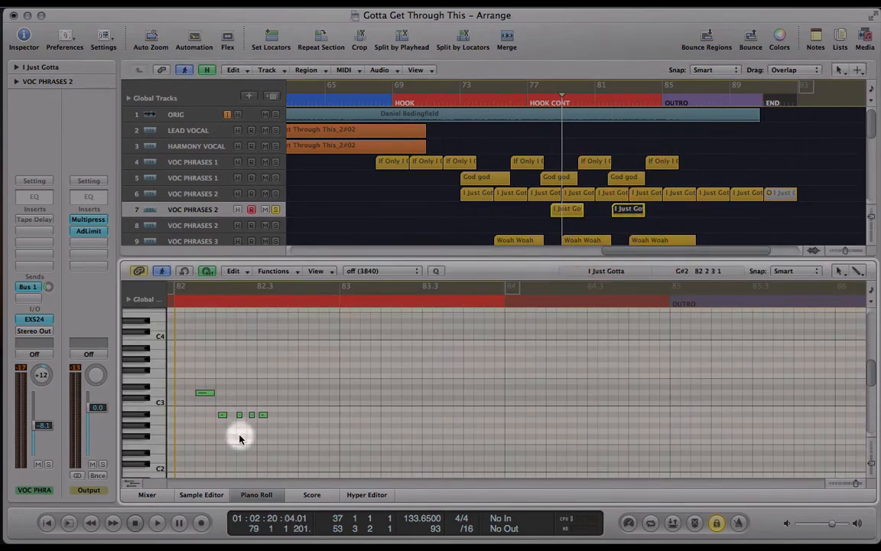
click(202, 391)
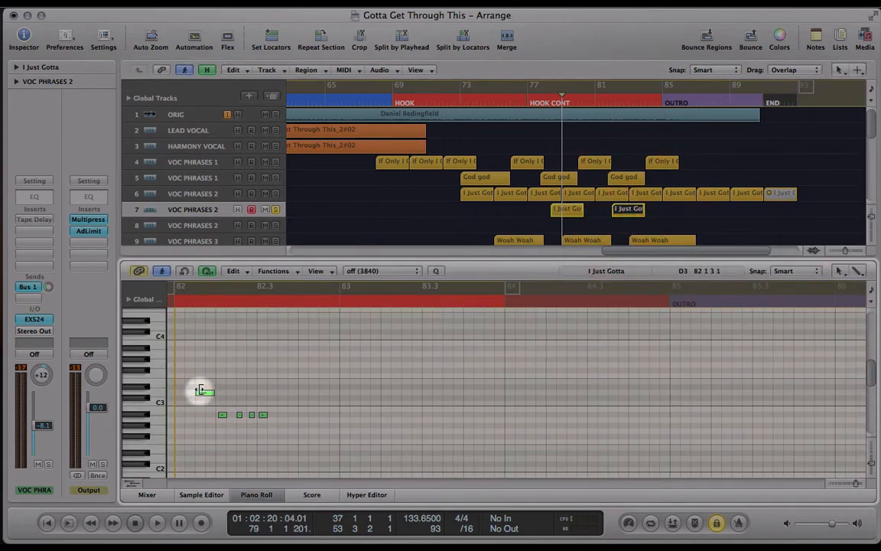
click(203, 393)
click(205, 394)
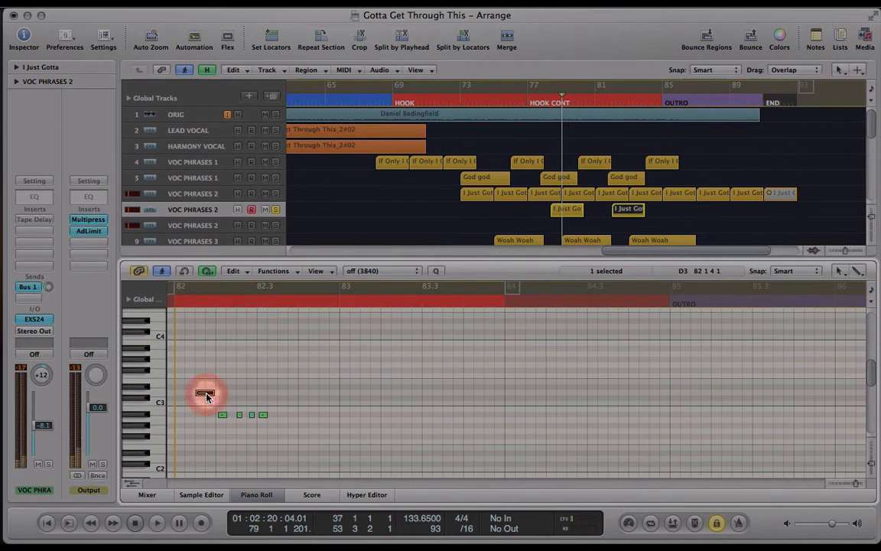
click(314, 494)
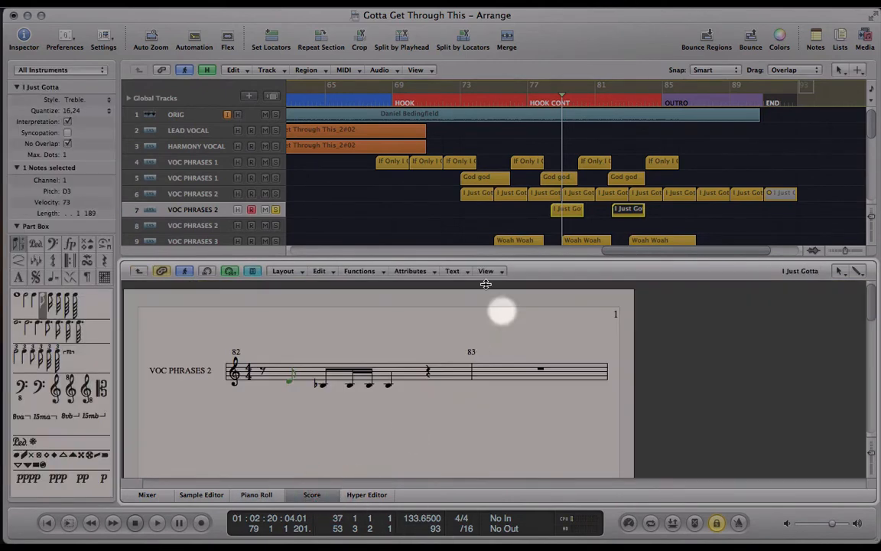
Extend the start of the first I Just Gotta region on track 7 back to bar 78
click(563, 214)
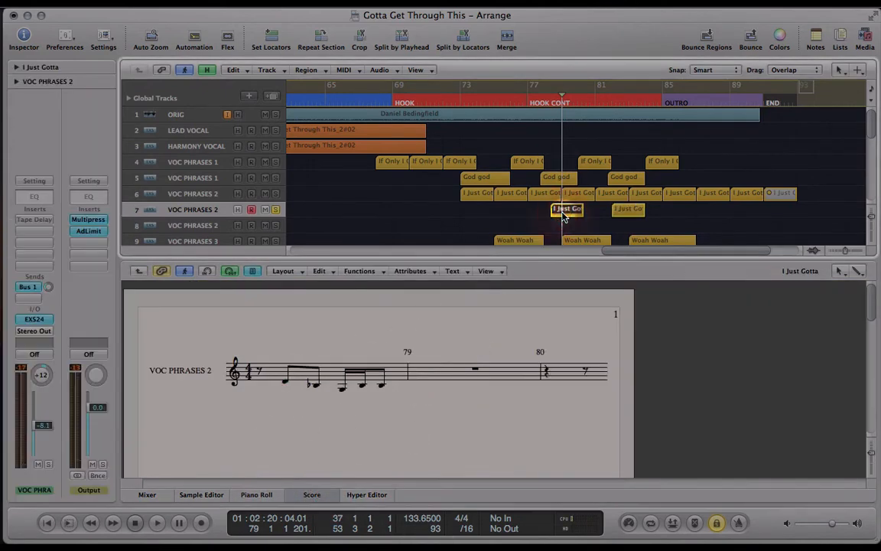
mouse_move(552, 214)
mouse_down()
mouse_move(537, 217)
mouse_move(545, 212)
mouse_up()
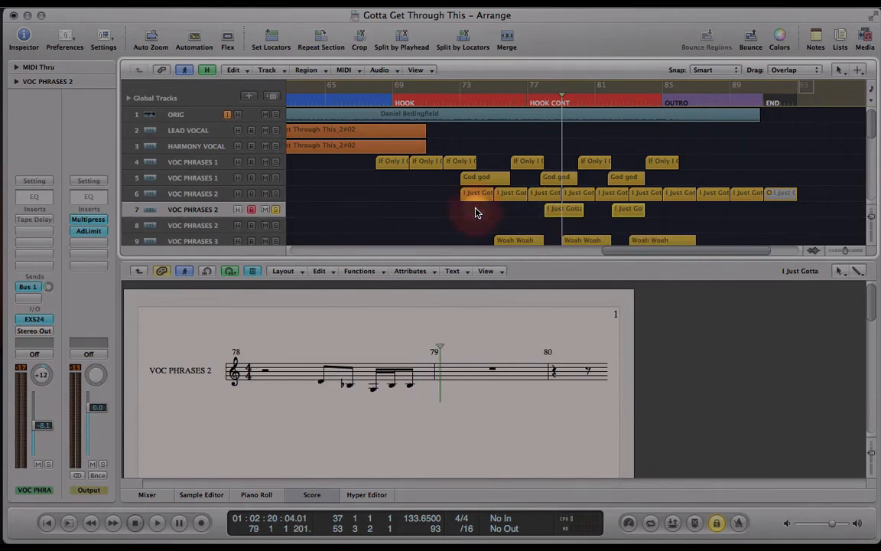
click(555, 215)
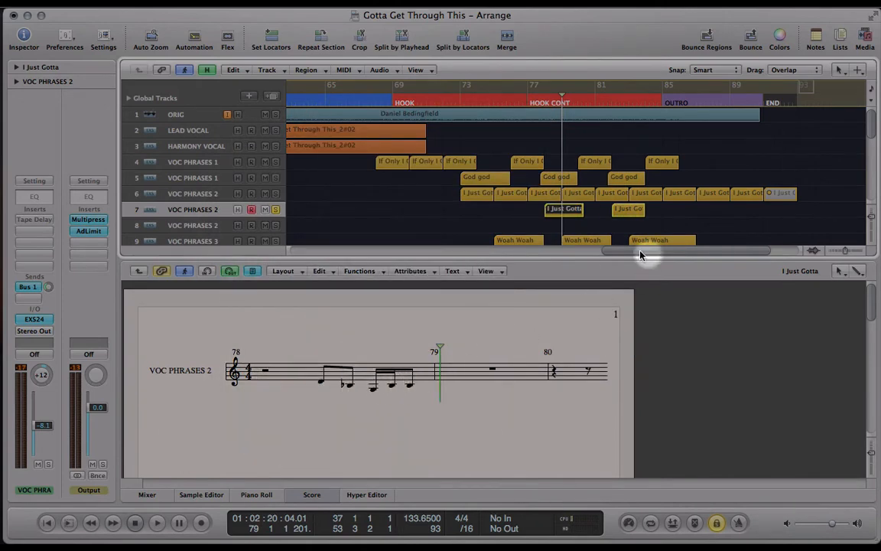
Show the notation of the bar 82 I Just Gotta region on track 7 with none of its notes selected
click(629, 210)
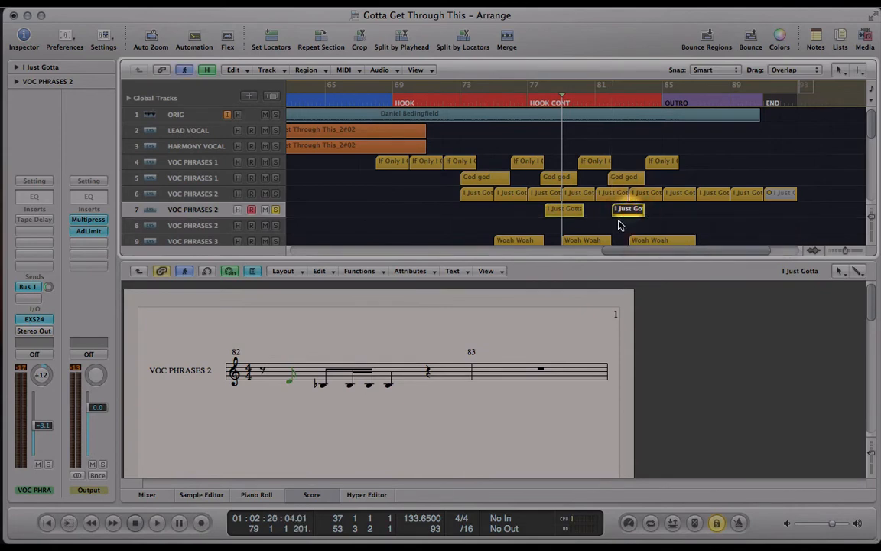
click(293, 406)
click(288, 382)
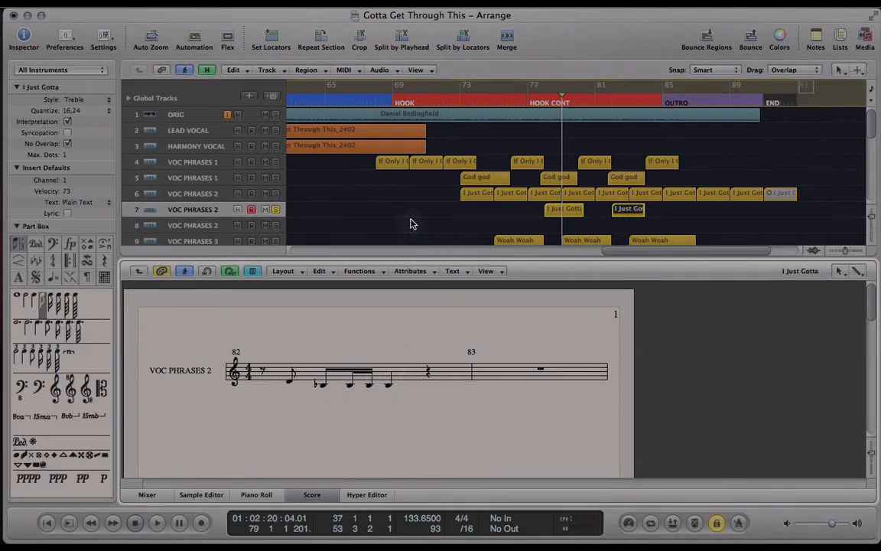
Solo track 6 alongside track 7 and place the playhead just before bar 73
click(370, 222)
click(275, 193)
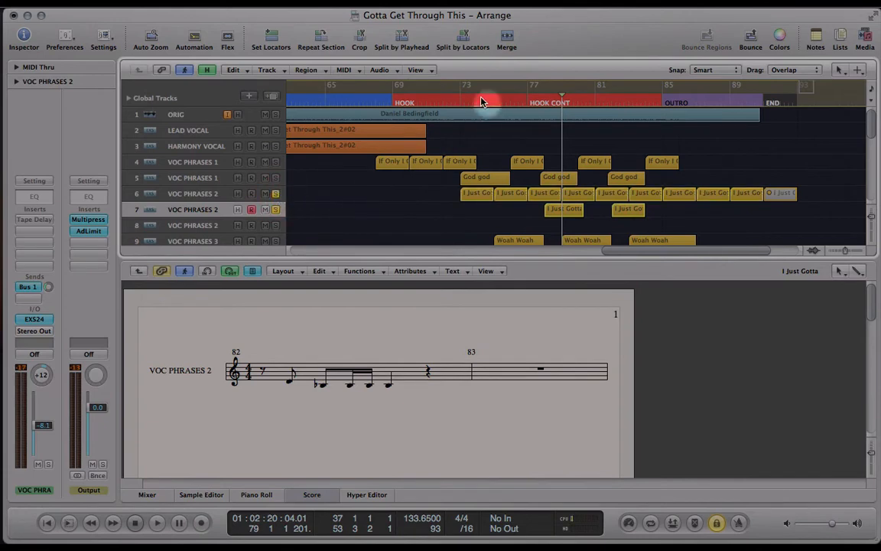
click(458, 92)
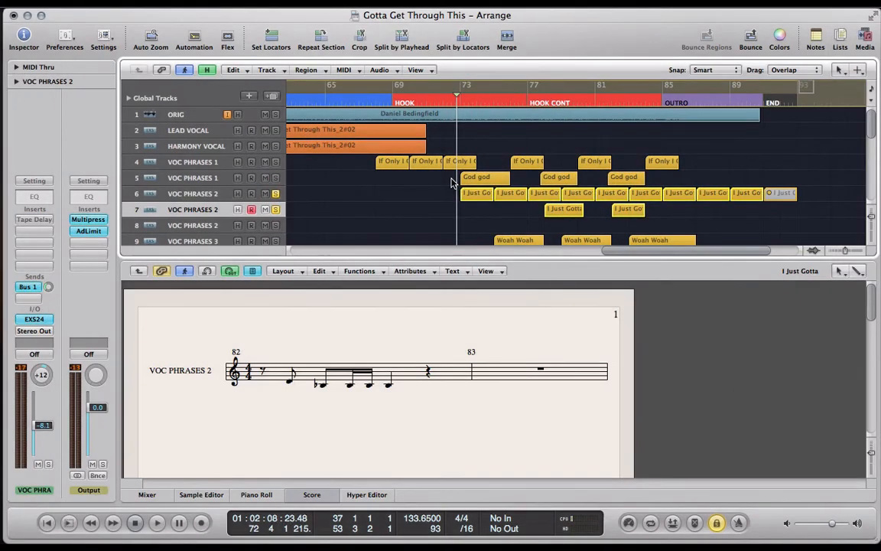
Select the VOC PHRASES 3 track with its Woah Woah regions and solo it
scroll(296, 205, left, 3)
scroll(294, 206, down, 5)
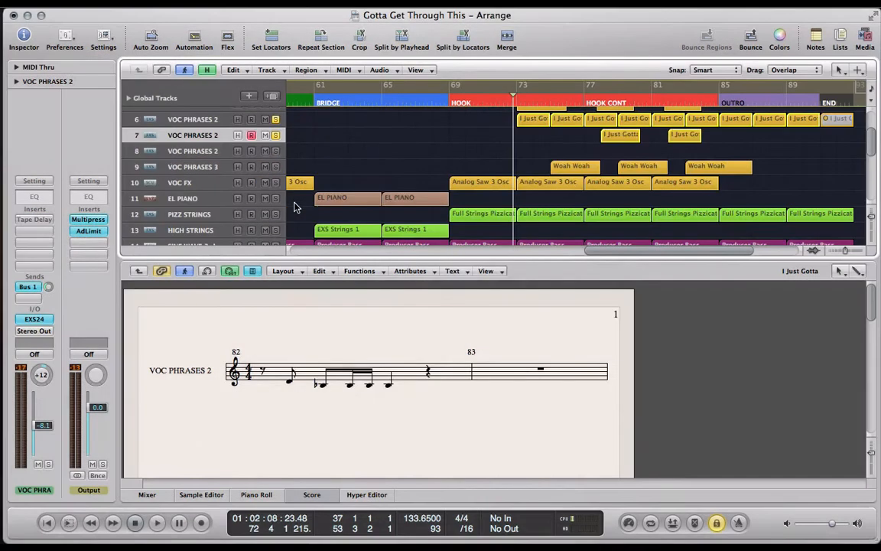
key(ctrl+Left)
key(ctrl+Left)
key(ctrl+Left)
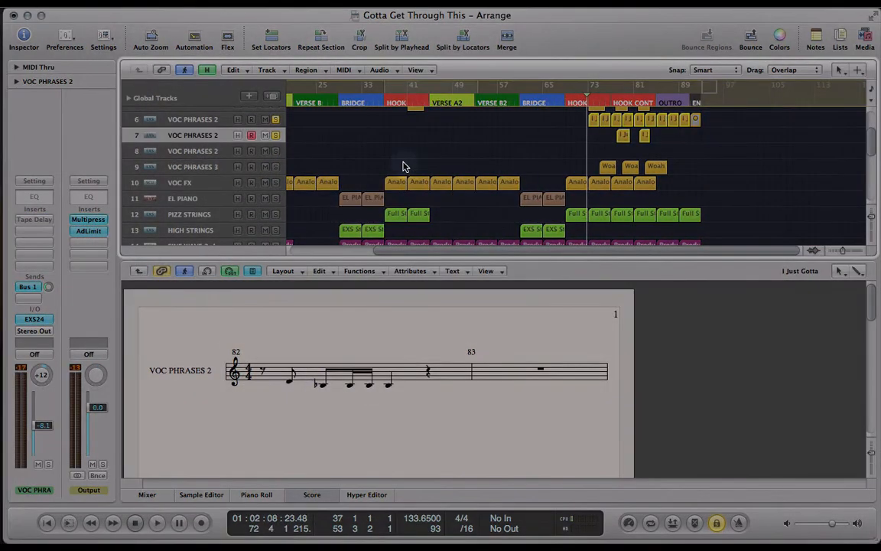
scroll(404, 167, up, 1)
click(209, 178)
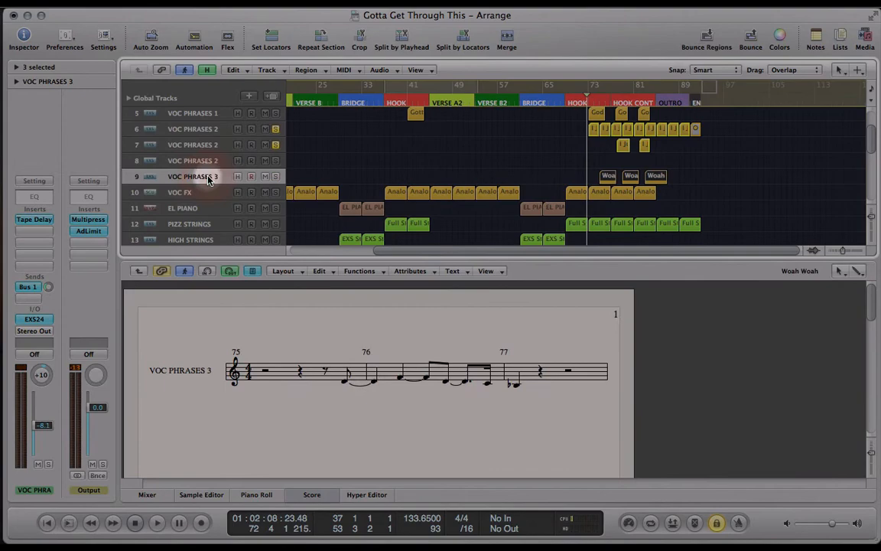
click(273, 178)
Place the playhead in bar 75 and show the notation of only the first Woah Woah region on track 9
scroll(394, 184, left, 5)
scroll(394, 183, up, 1)
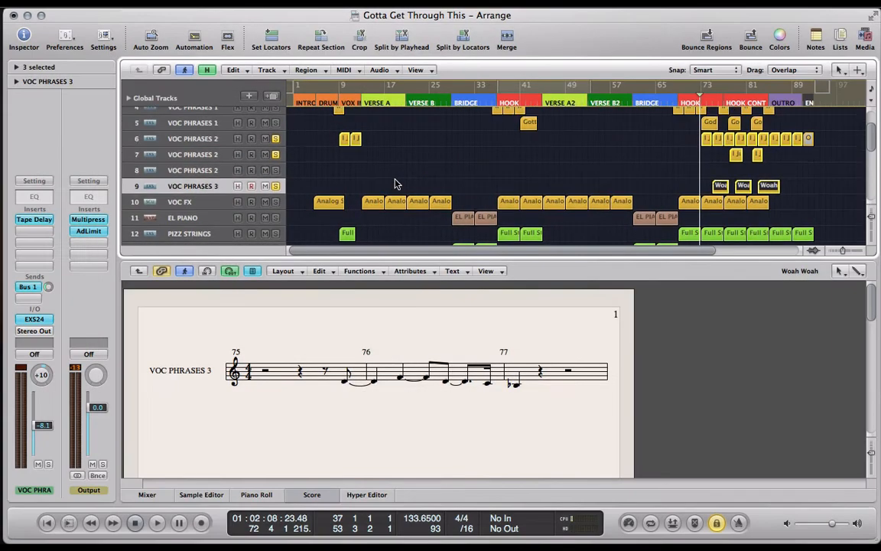
scroll(338, 186, up, 3)
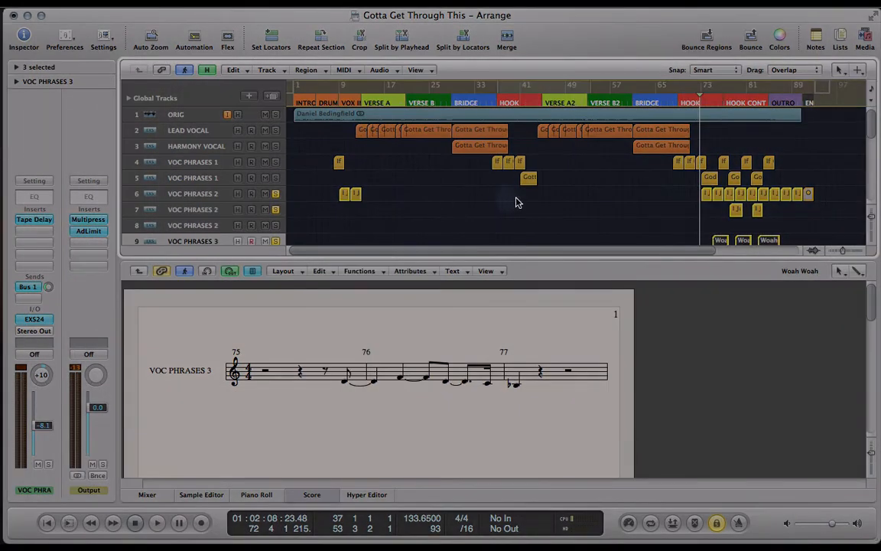
scroll(567, 205, down, 3)
scroll(613, 211, right, 3)
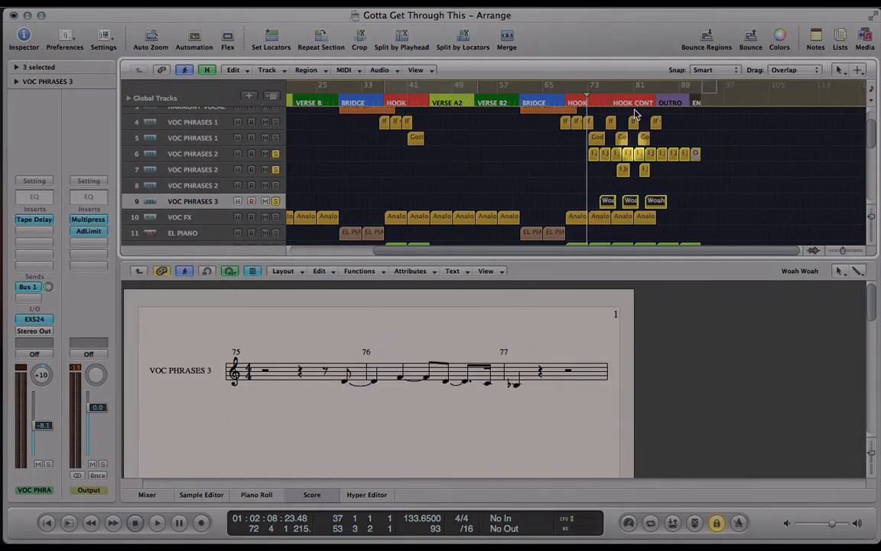
drag(588, 99, 602, 101)
click(548, 187)
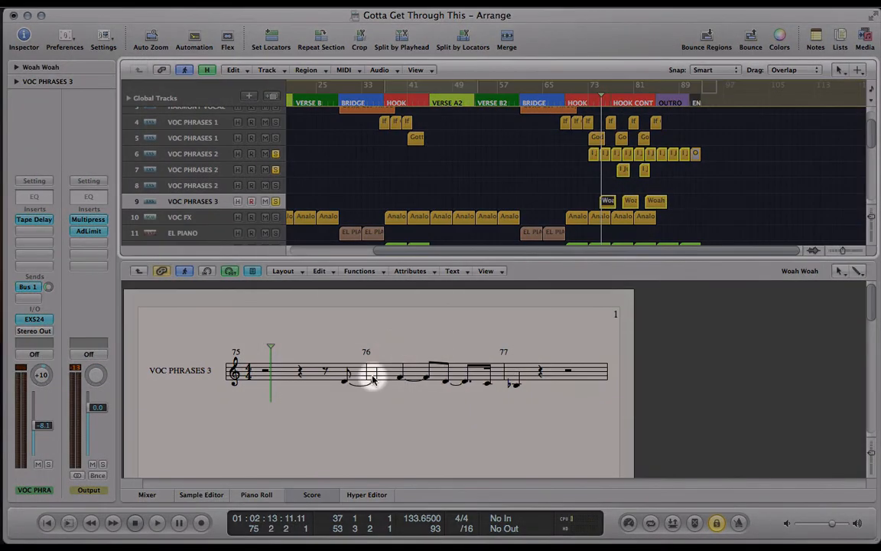
Unsolo the VOC PHRASES 2 tracks and play the first Woah Woah region by itself
key(space)
key(space)
click(277, 154)
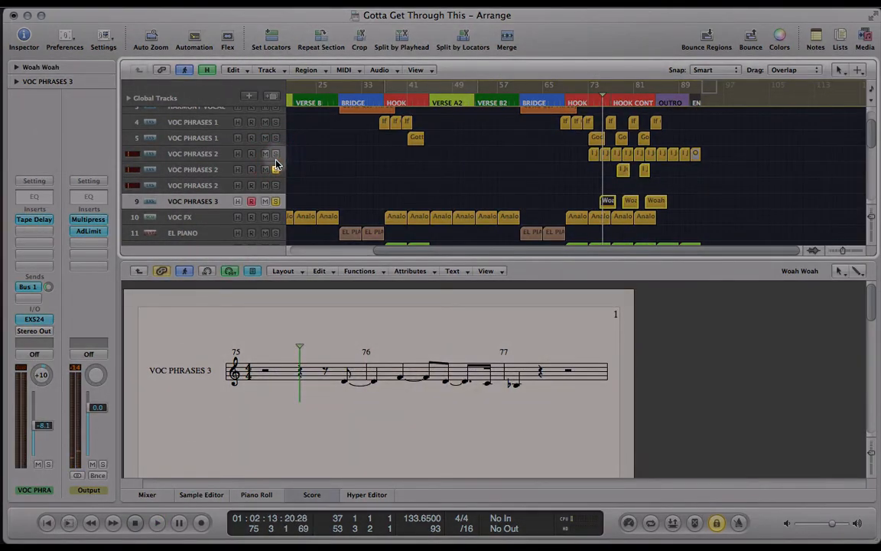
scroll(322, 173, up, 3)
scroll(323, 173, down, 5)
scroll(323, 173, left, 3)
key(space)
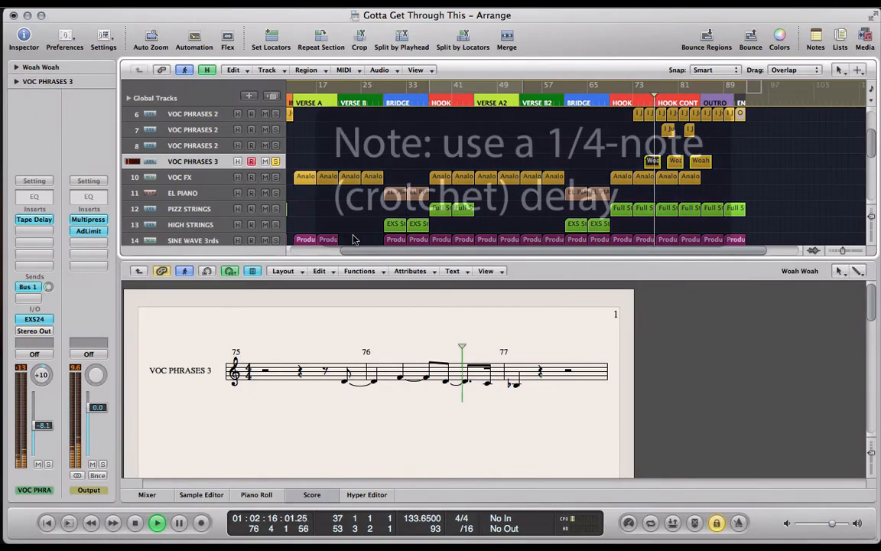
key(space)
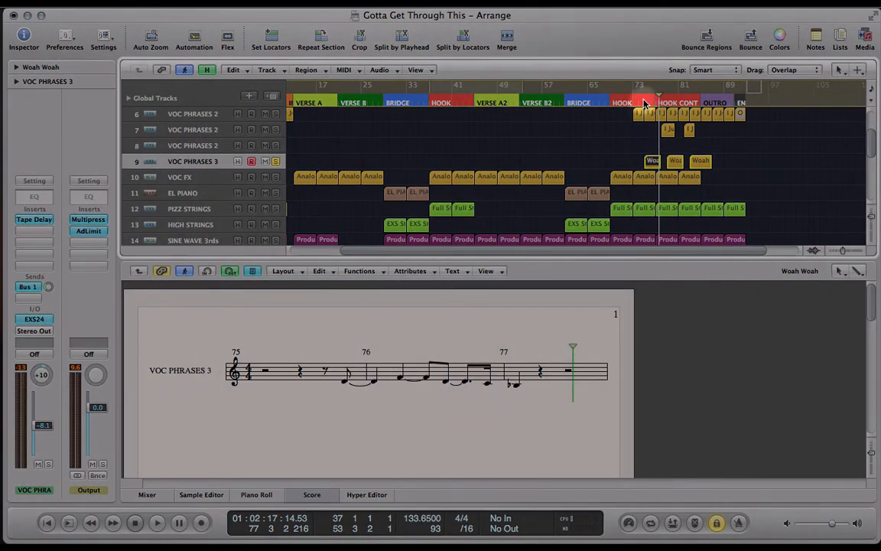
Replay the first Woah Woah region from just before bar 75, pausing in bar 76 and resuming to its end
click(645, 102)
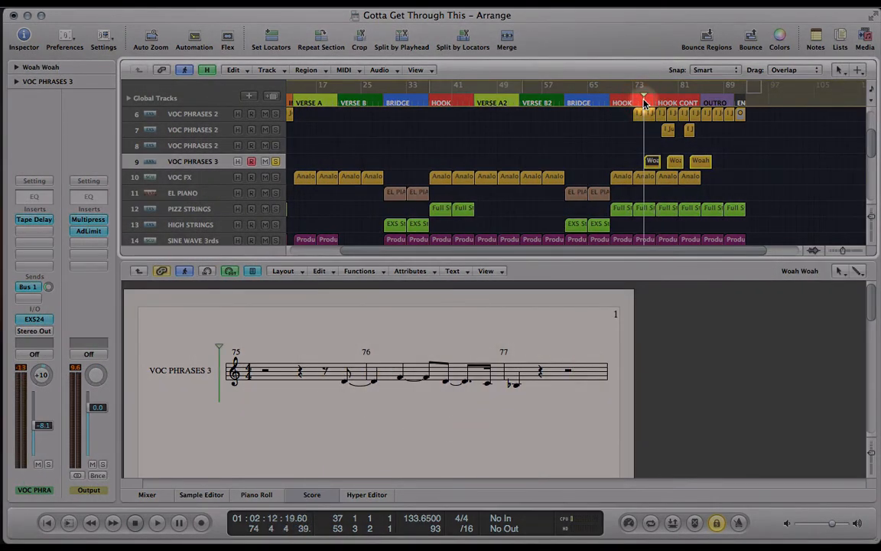
key(space)
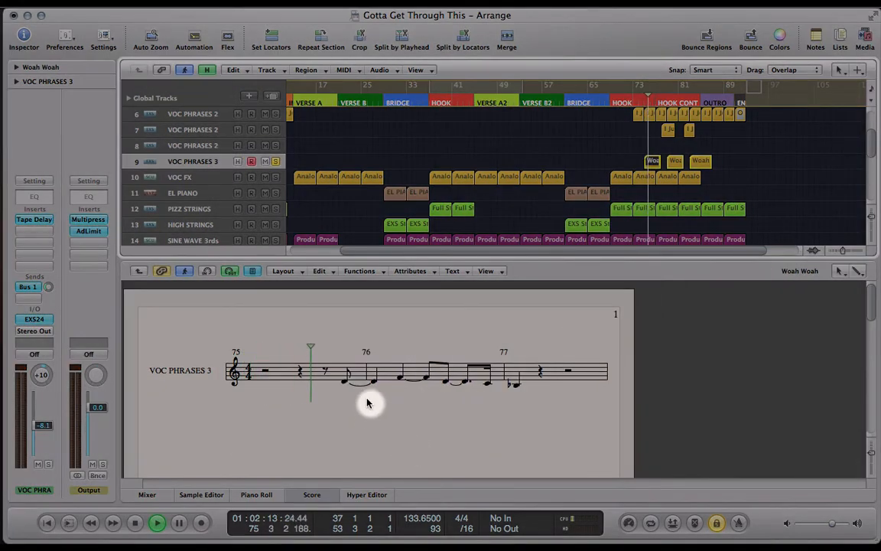
key(space)
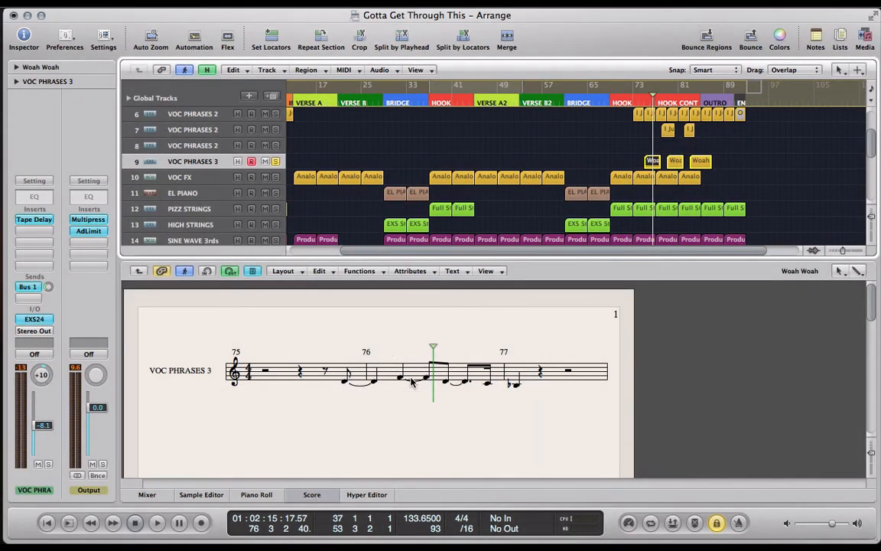
key(space)
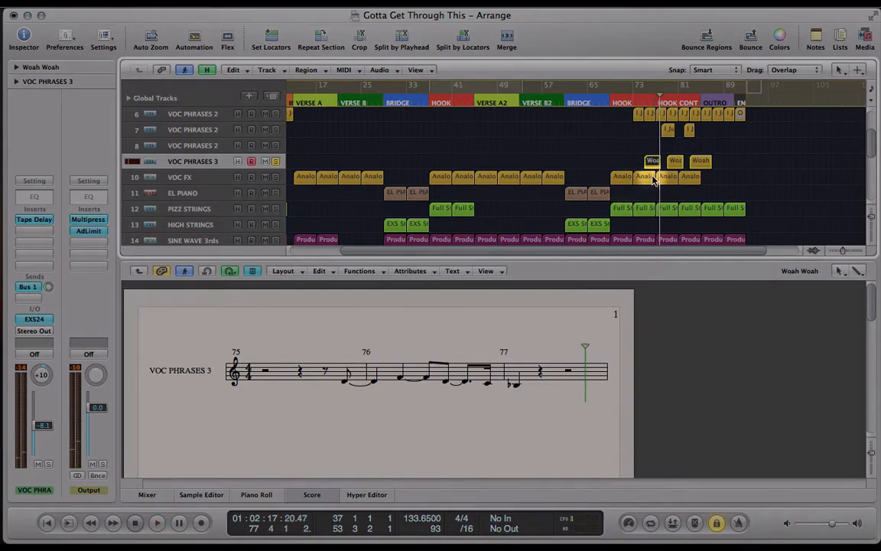
Examine the notation of the bar 79 and bar 83 Woah Woah regions and play the last one from bar 83
click(653, 163)
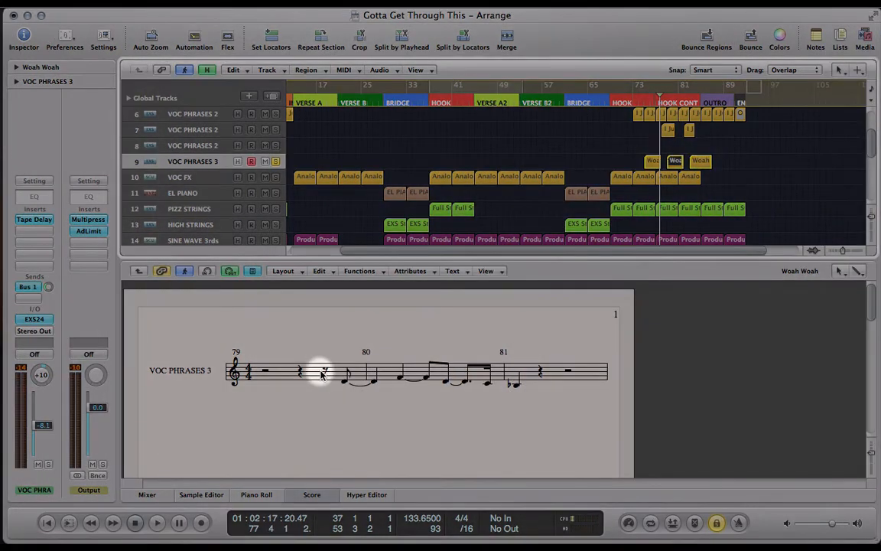
click(701, 162)
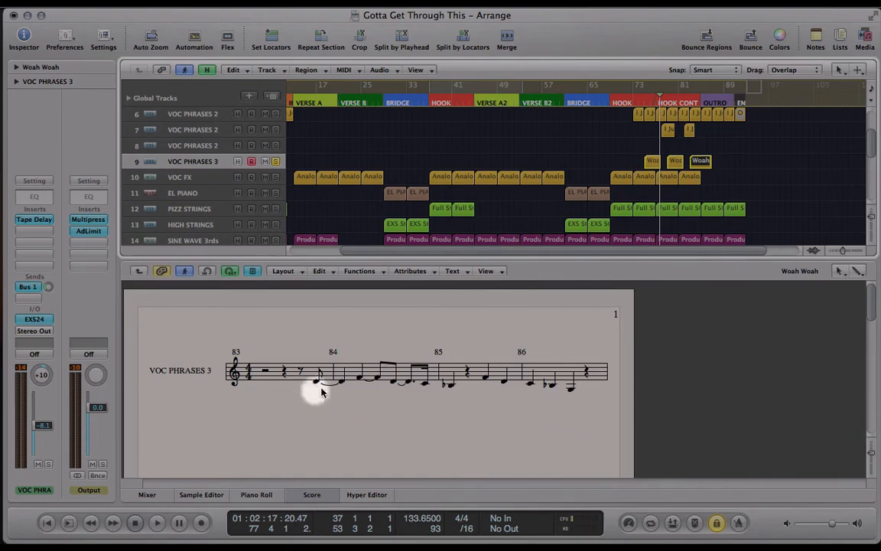
click(689, 102)
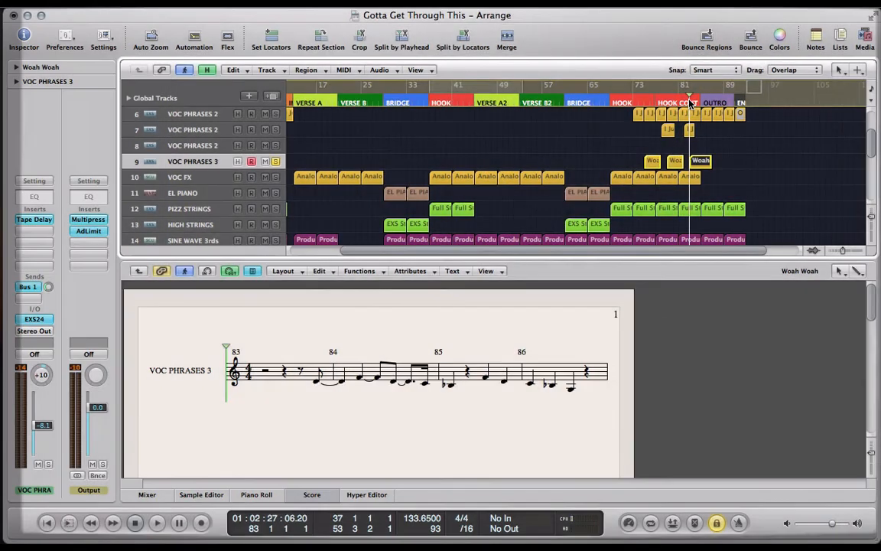
key(space)
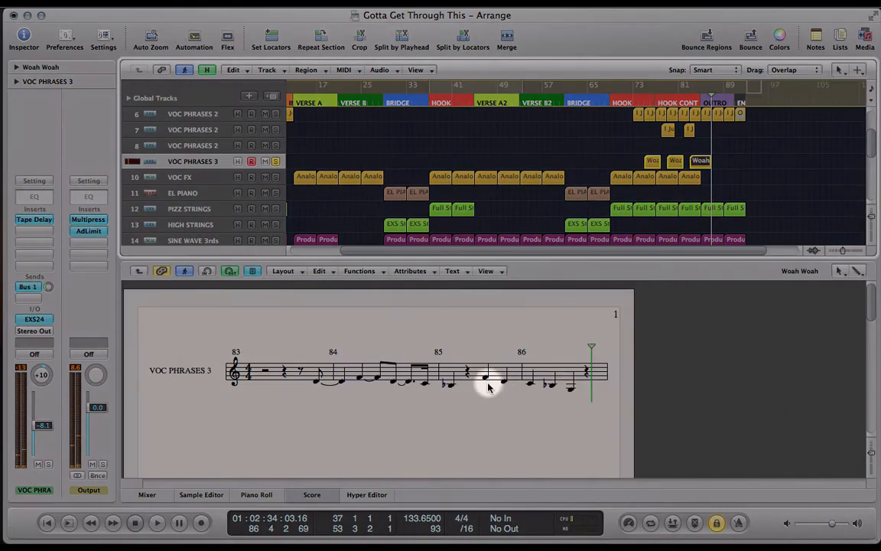
click(488, 381)
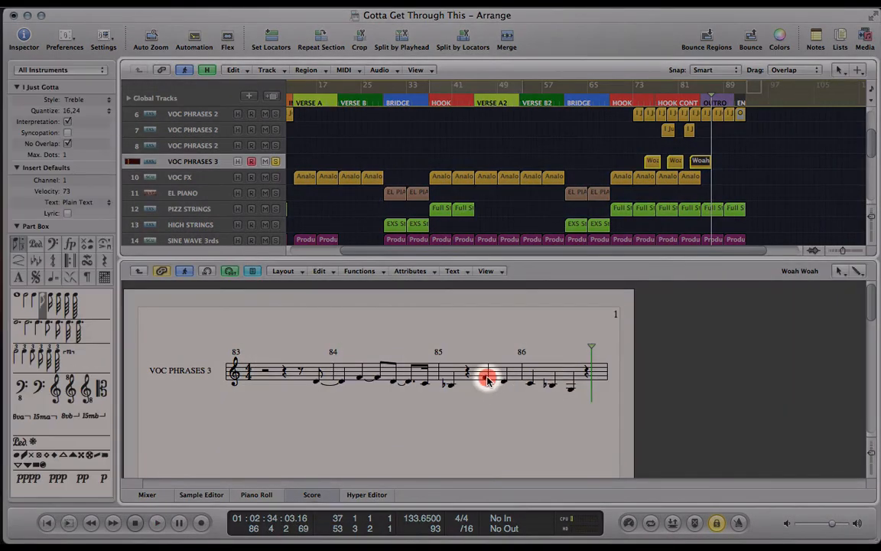
Solo the ORIG track instead of VOC PHRASES 3 and play the original recording across the last Woah Woah phrase, stopping in bar 86
key(Right)
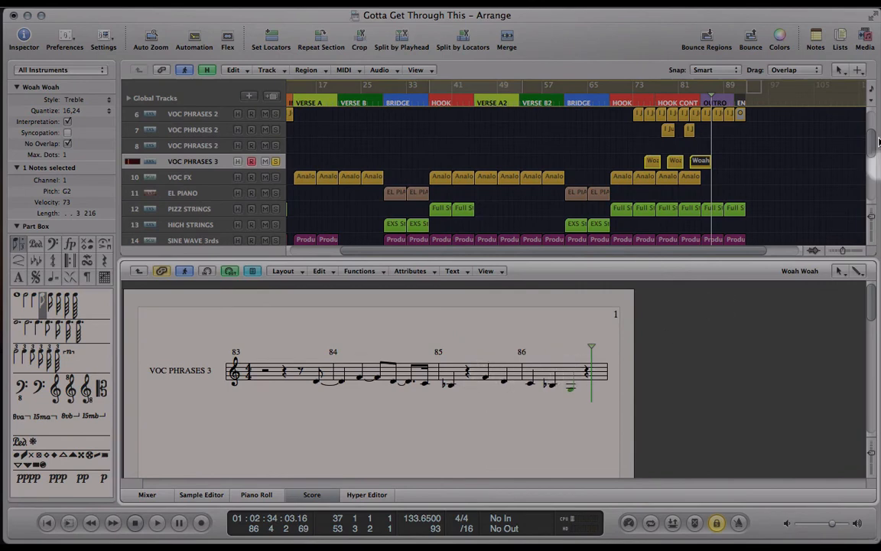
click(733, 179)
scroll(712, 153, up, 5)
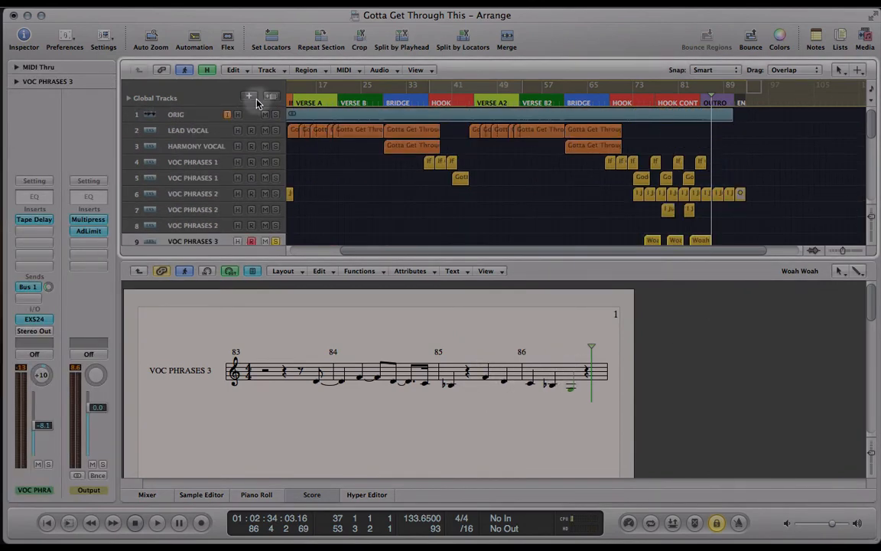
scroll(324, 170, down, 2)
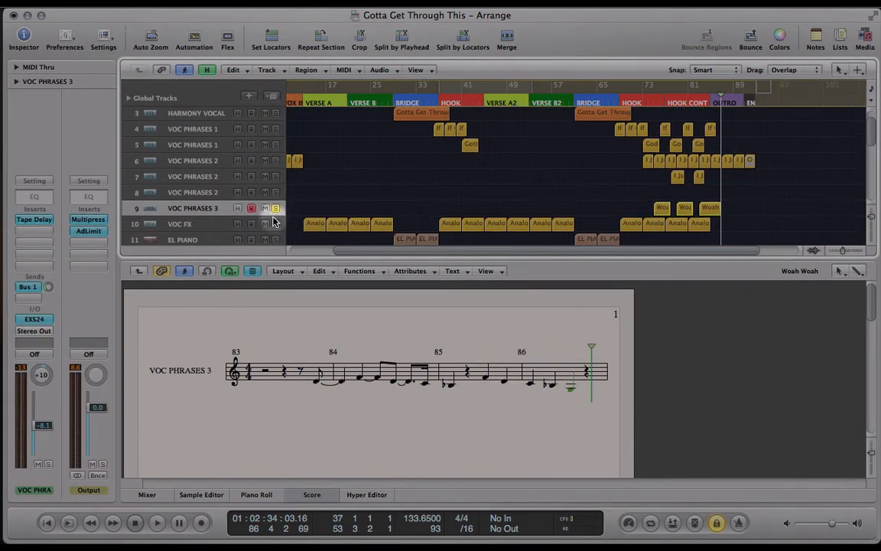
scroll(600, 183, up, 2)
double_click(698, 98)
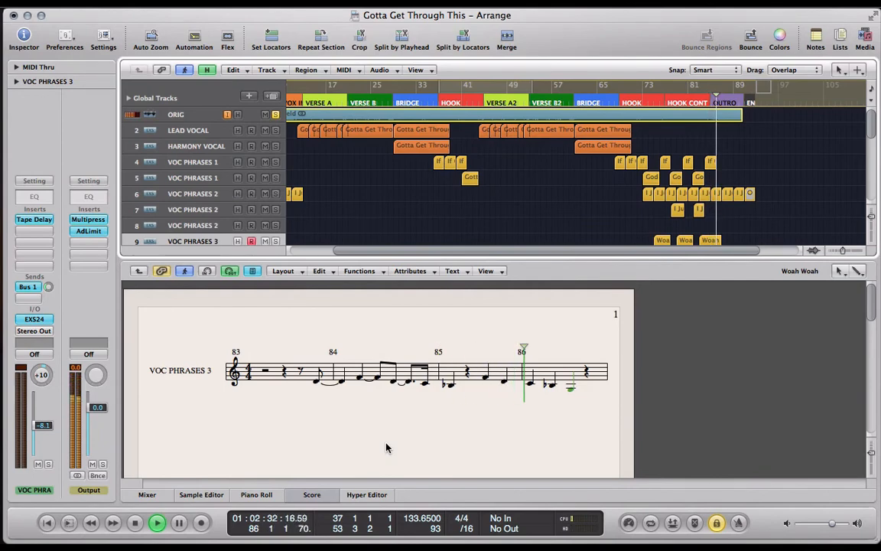
key(space)
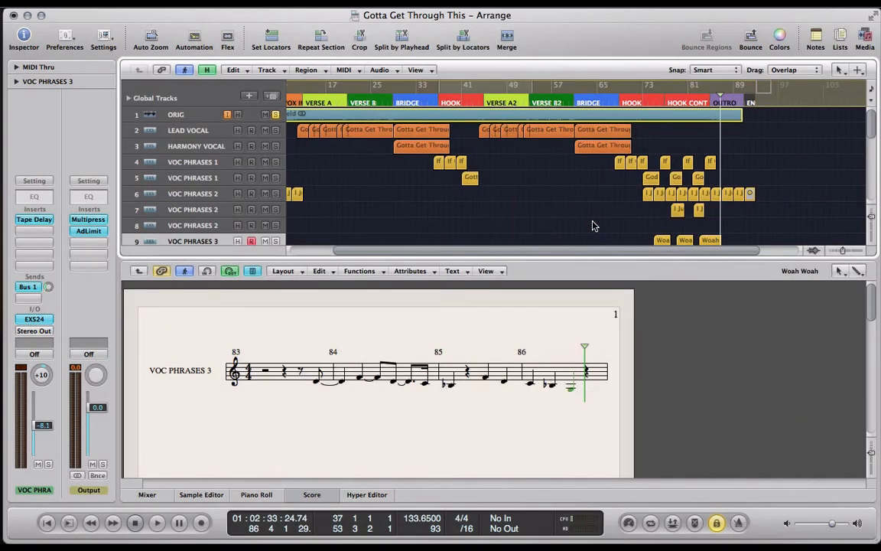
Switch from the score to the Piano Roll and close the editor so the arrangement's tracks fill the window
key(p)
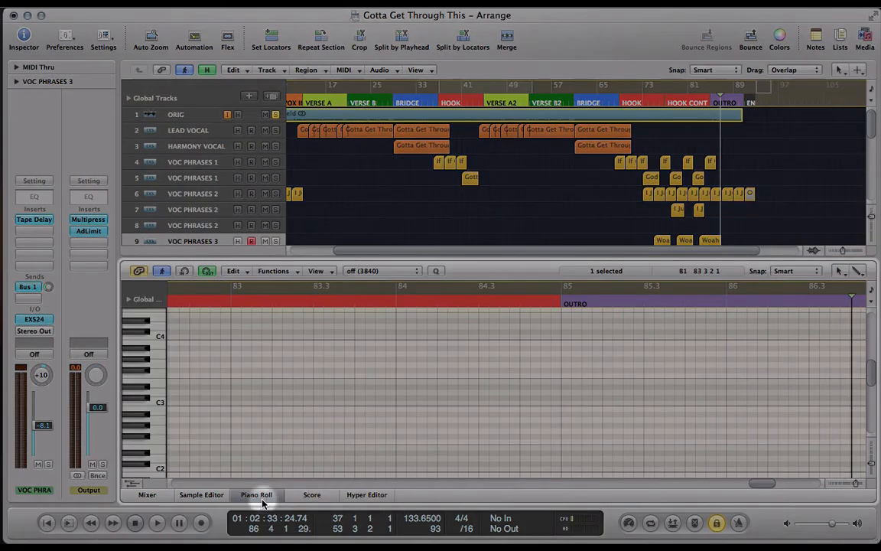
click(257, 495)
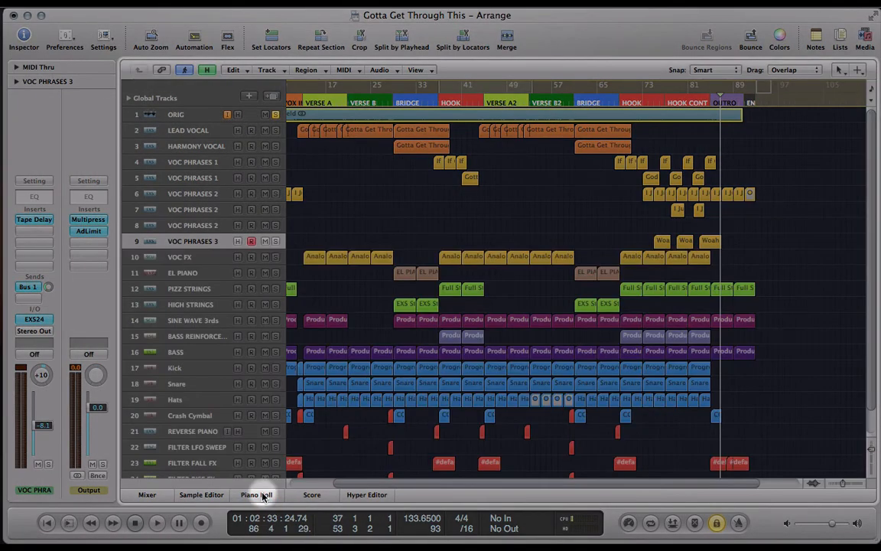